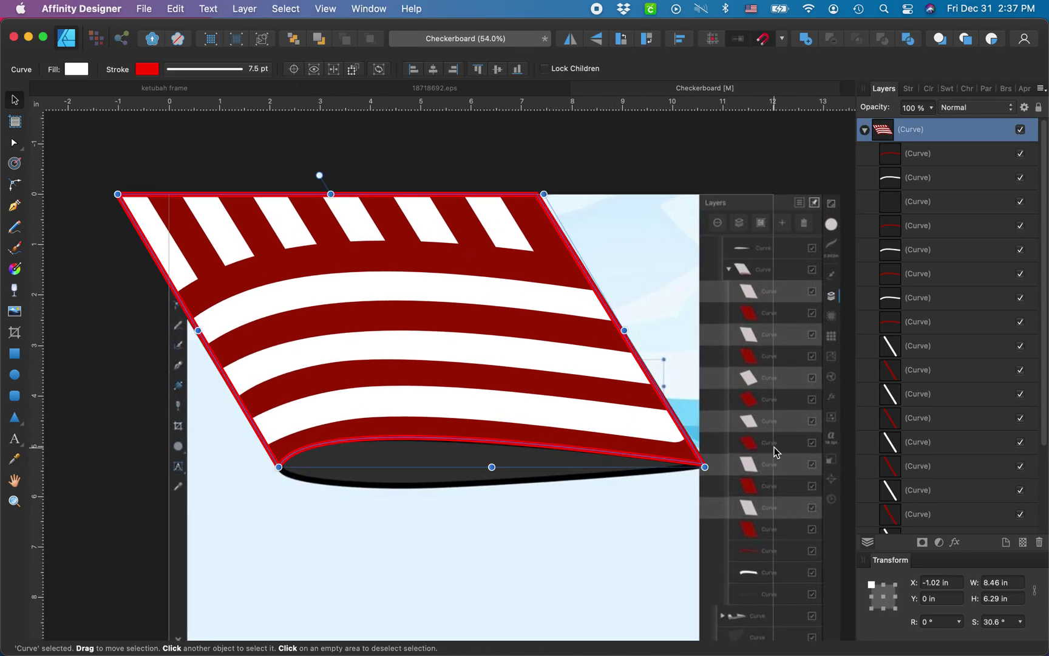
Step: Convert the white curved band's stroke into a filled shape with Expand Stroke
scroll(344, 403, "up", 3)
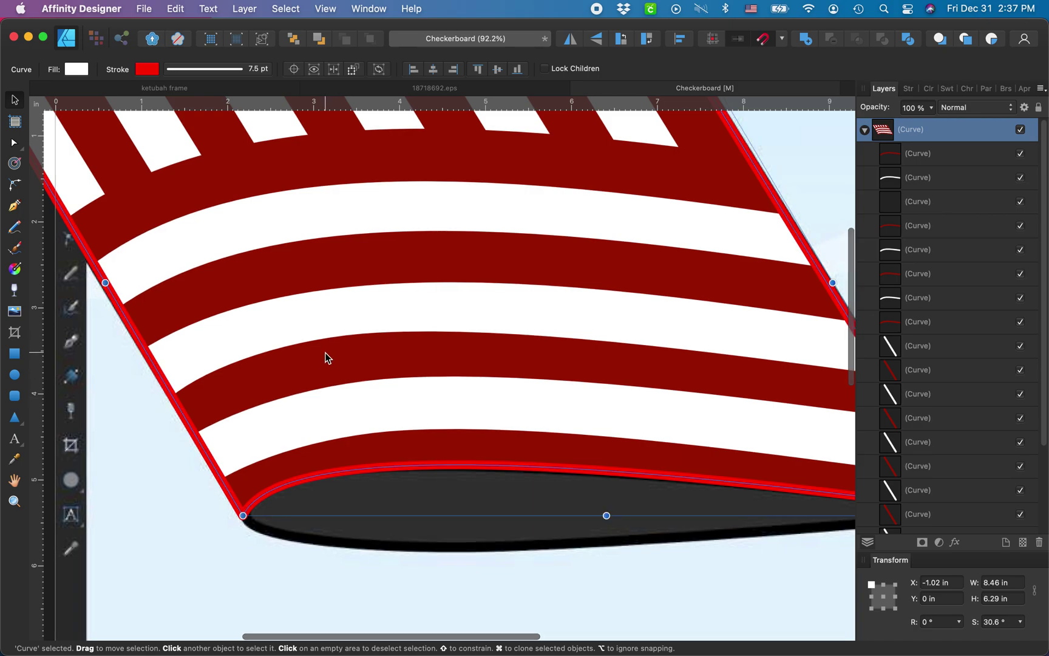
scroll(325, 352, "down", 3)
left_click(301, 314)
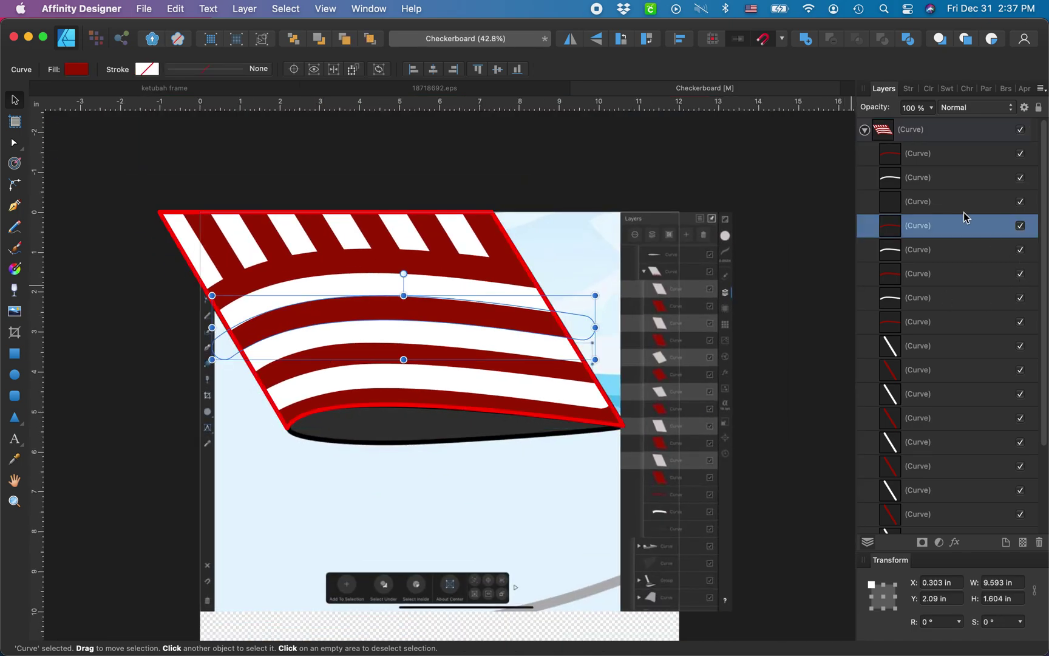
scroll(479, 265, "up", 2)
left_click(904, 206)
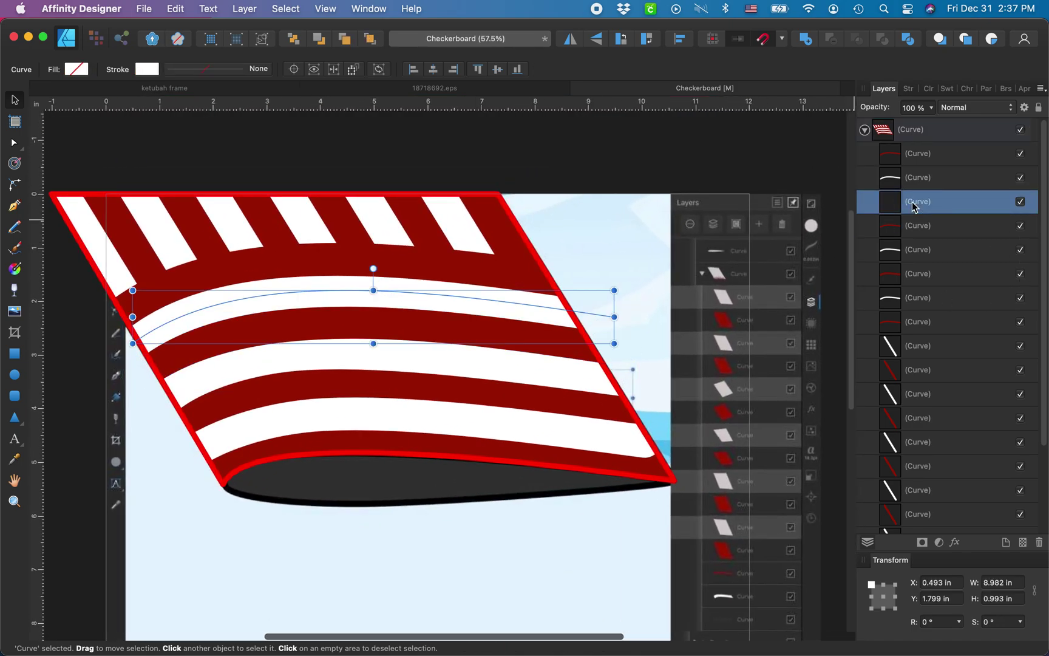
scroll(405, 350, "left", 2)
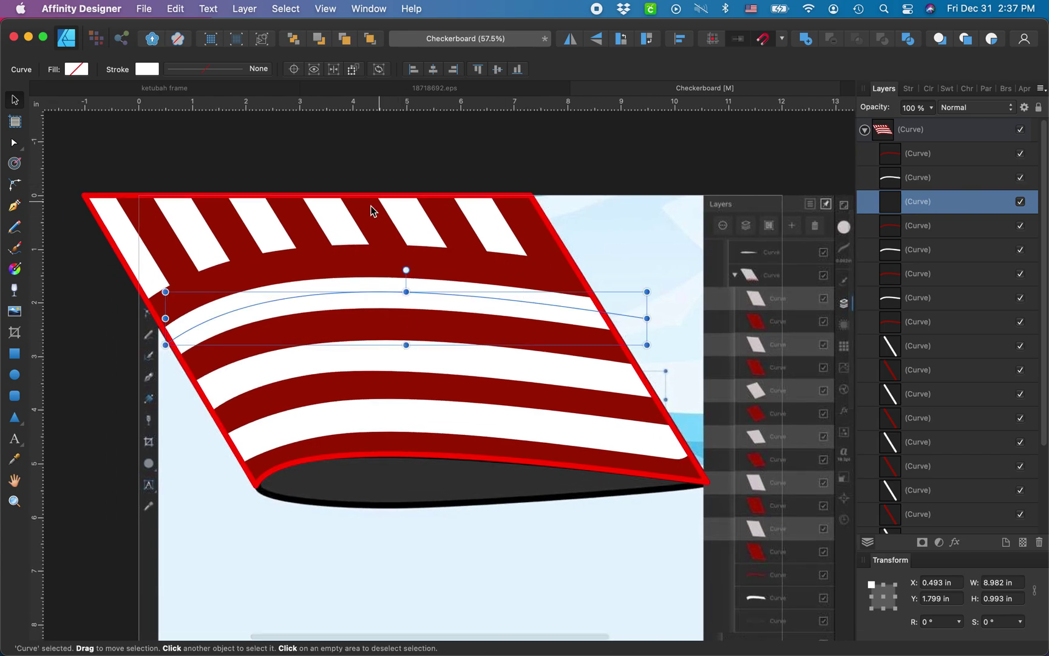
left_click(221, 8)
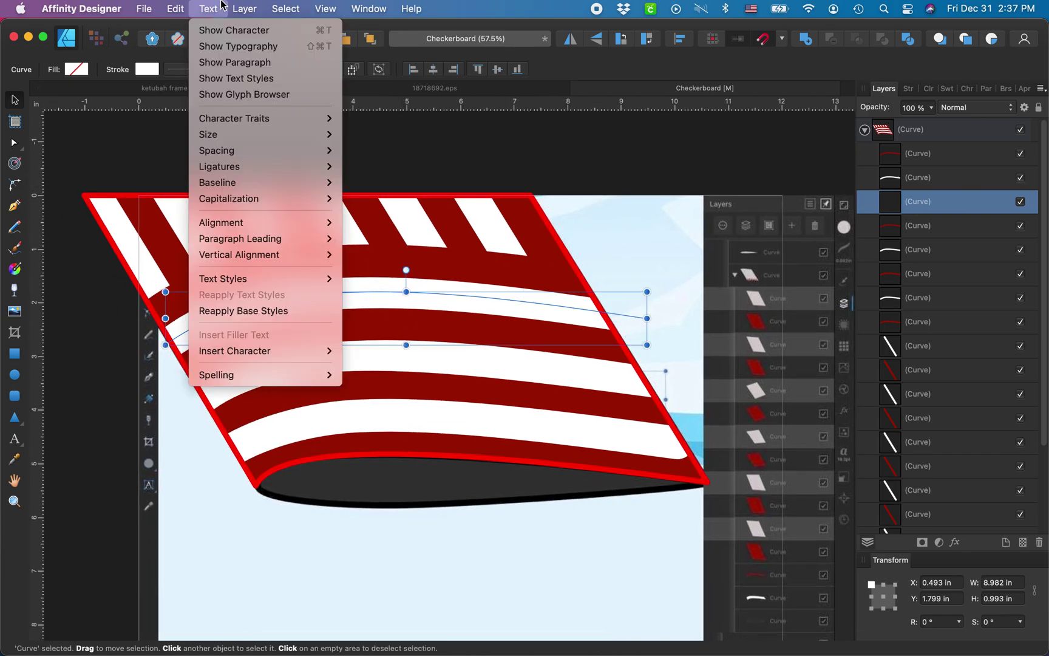
mouse_move(245, 8)
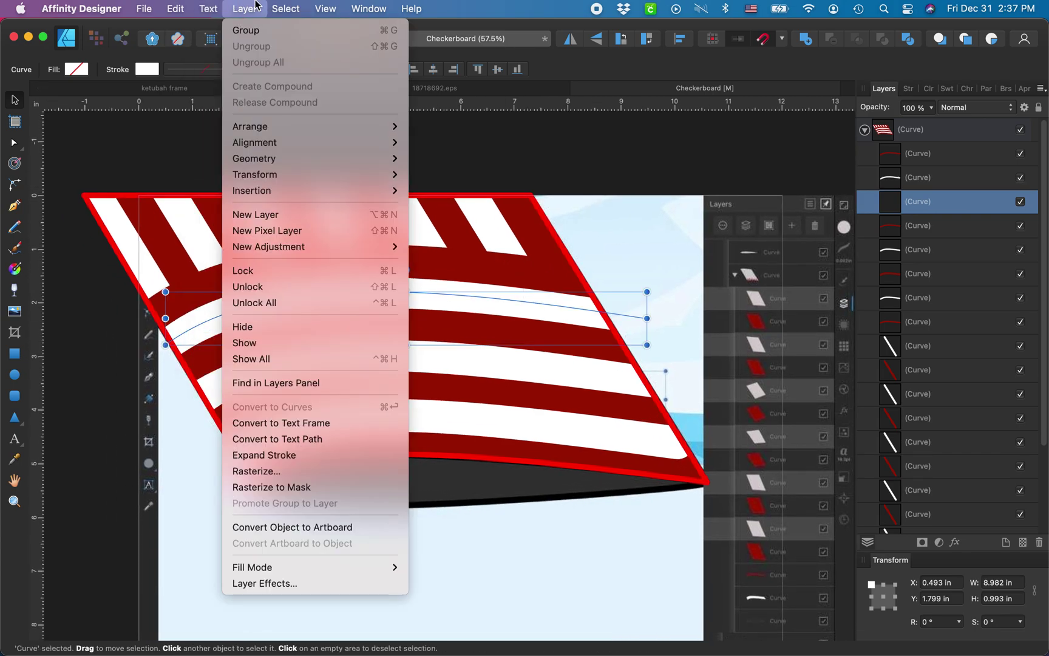
left_click(253, 454)
Step: Deselect everything and reselect the whole striped flag group
key("super+d")
scroll(287, 346, "up", 2)
left_click(277, 330)
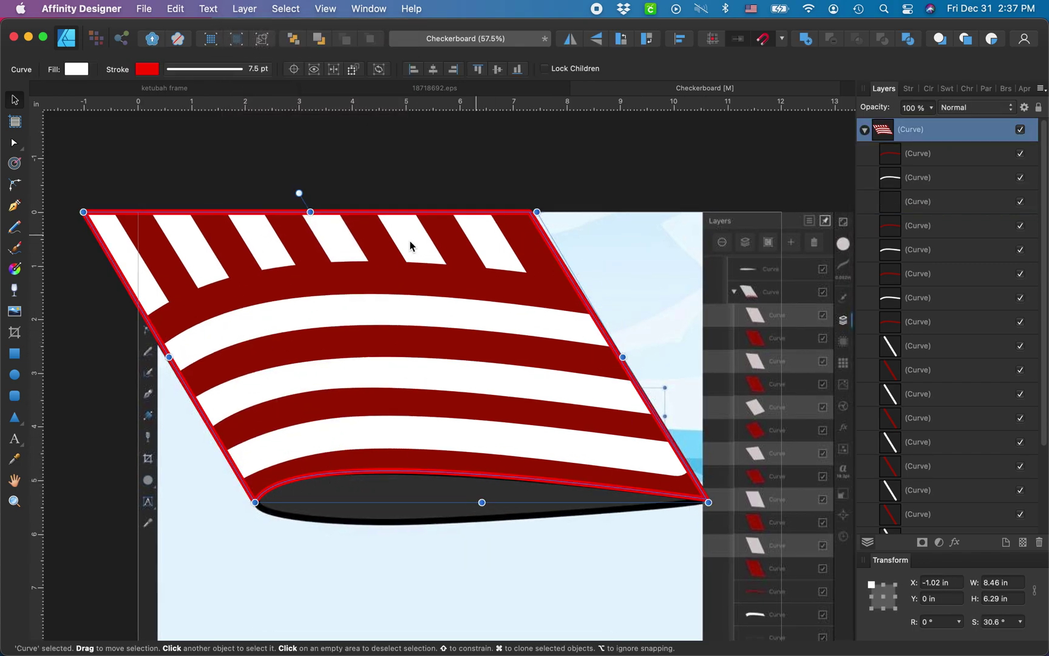
Step: Enter the flag group and select all ten diagonal strips, starting from the first strip's layer
double_click(246, 415)
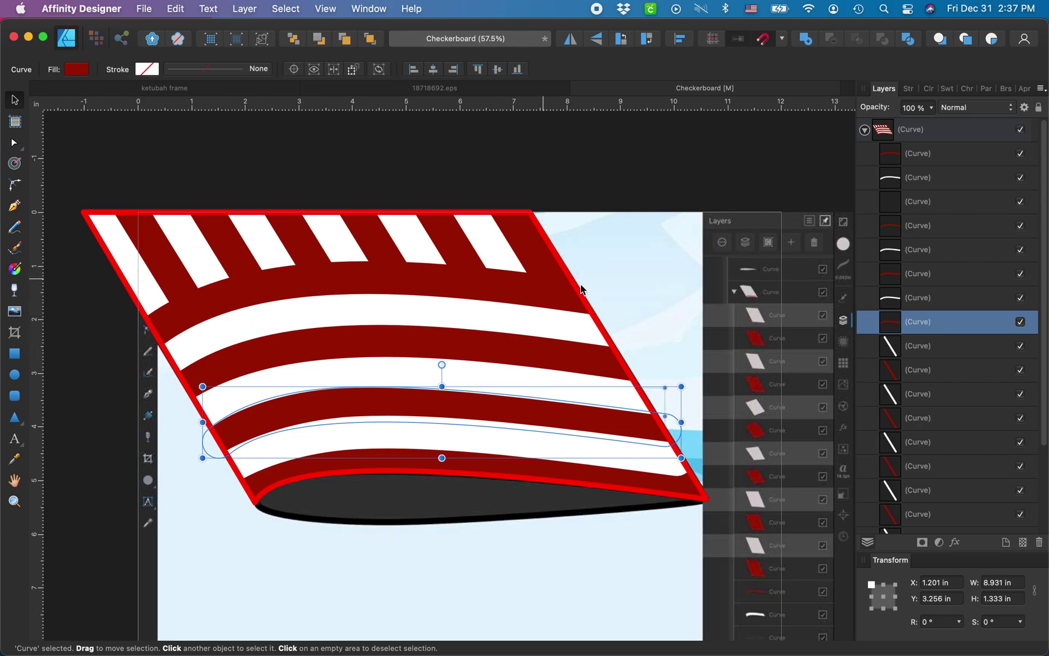
scroll(403, 415, "up", 3)
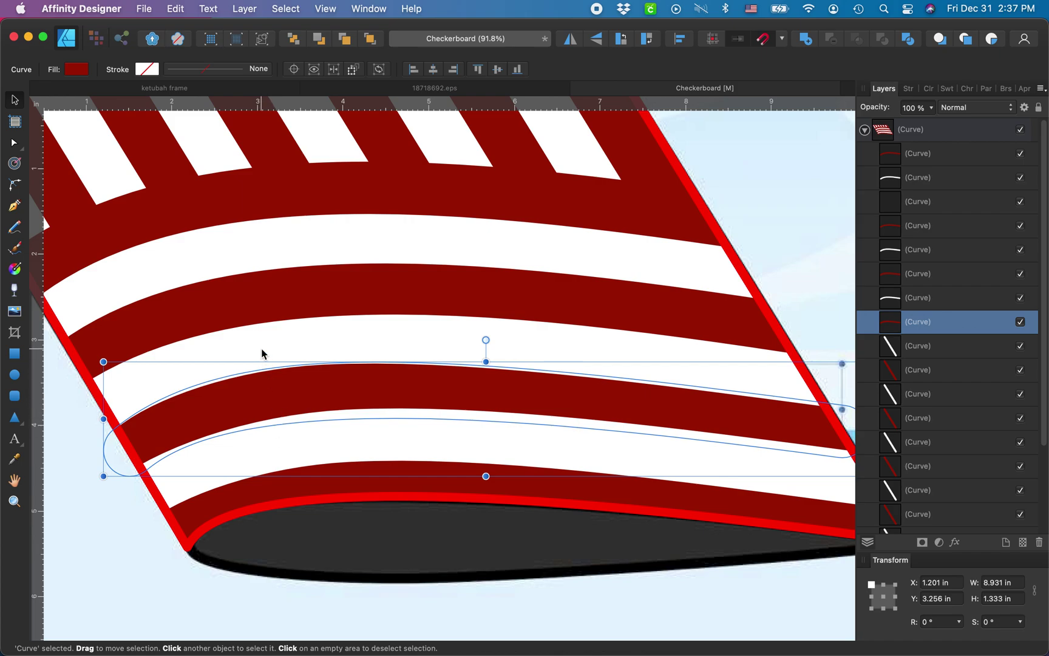
scroll(261, 347, "down", 3)
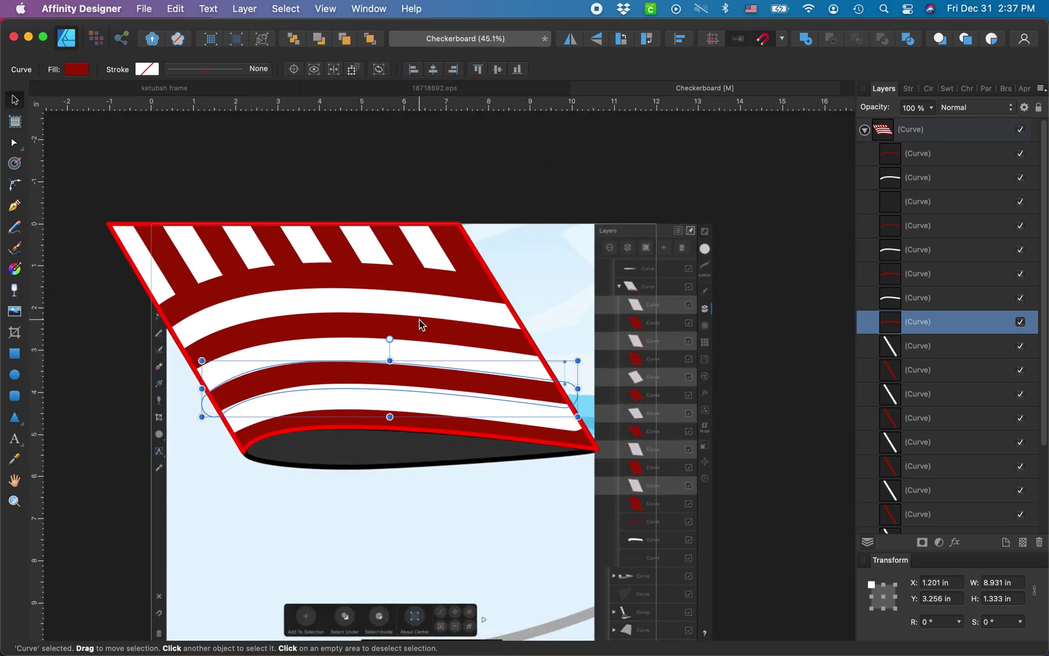
left_click(155, 279)
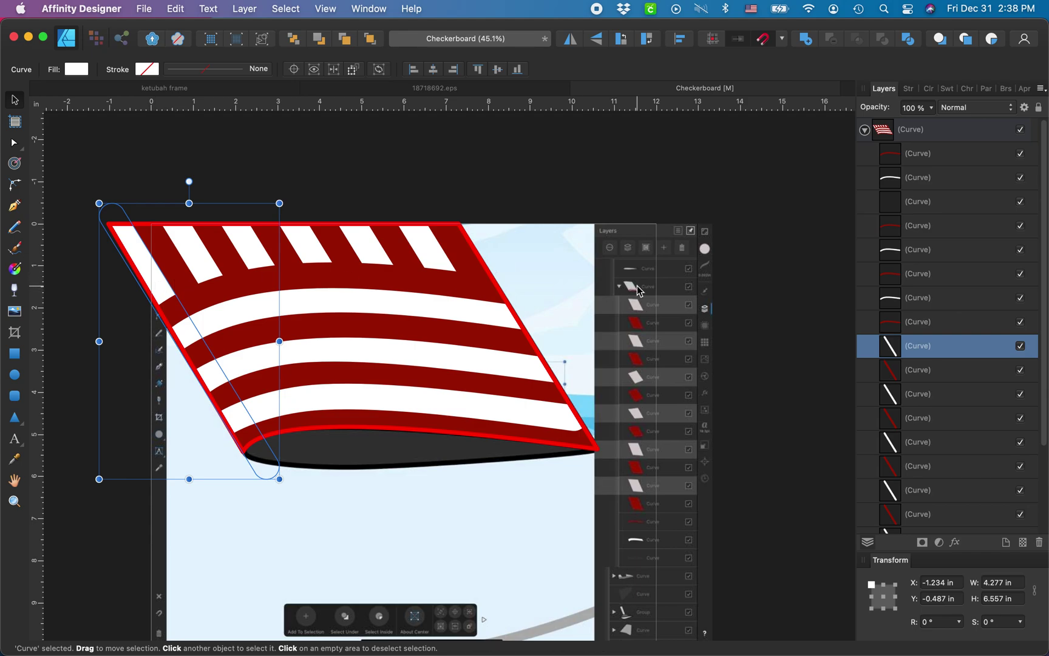
scroll(960, 406, "down", 3)
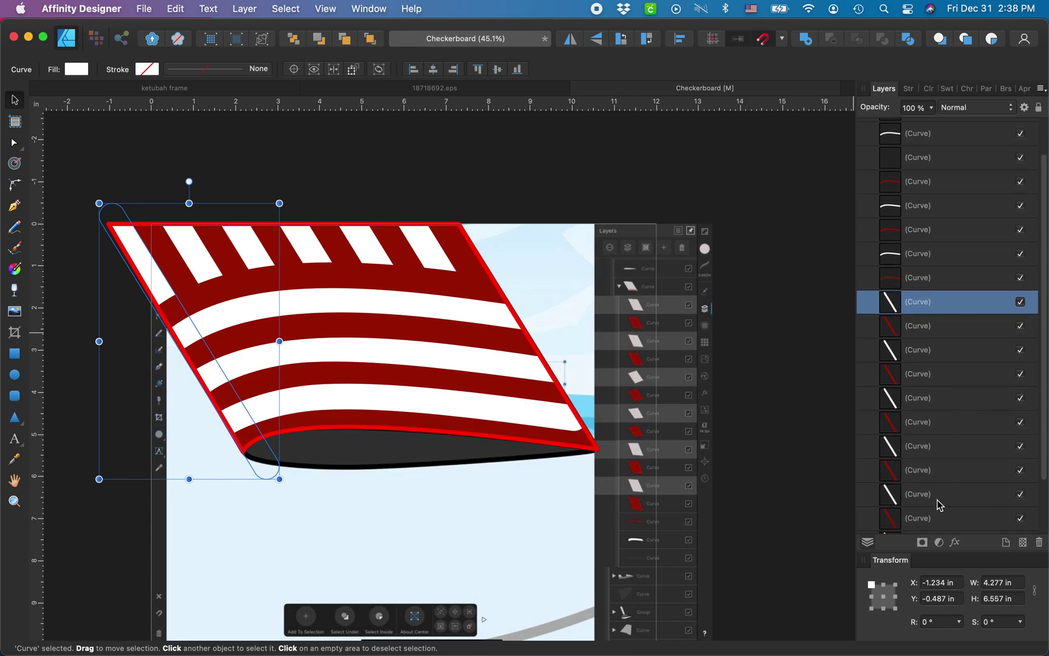
left_click(931, 518, "shift")
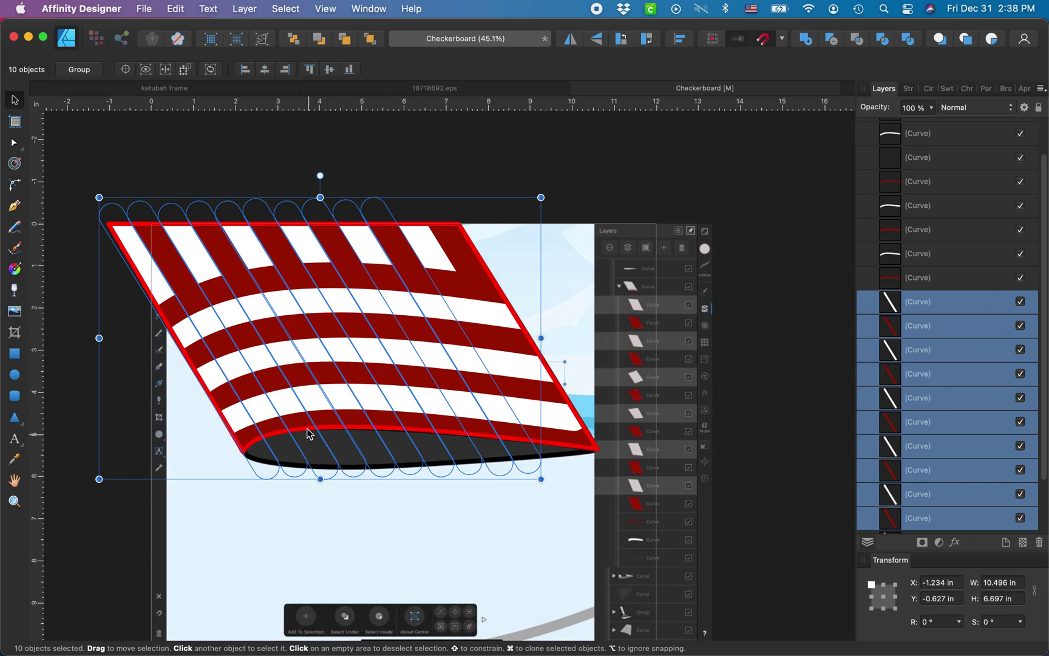
Step: Select six red diagonal strips along the flag's top
left_click(285, 410)
left_click(359, 367)
left_click(348, 339)
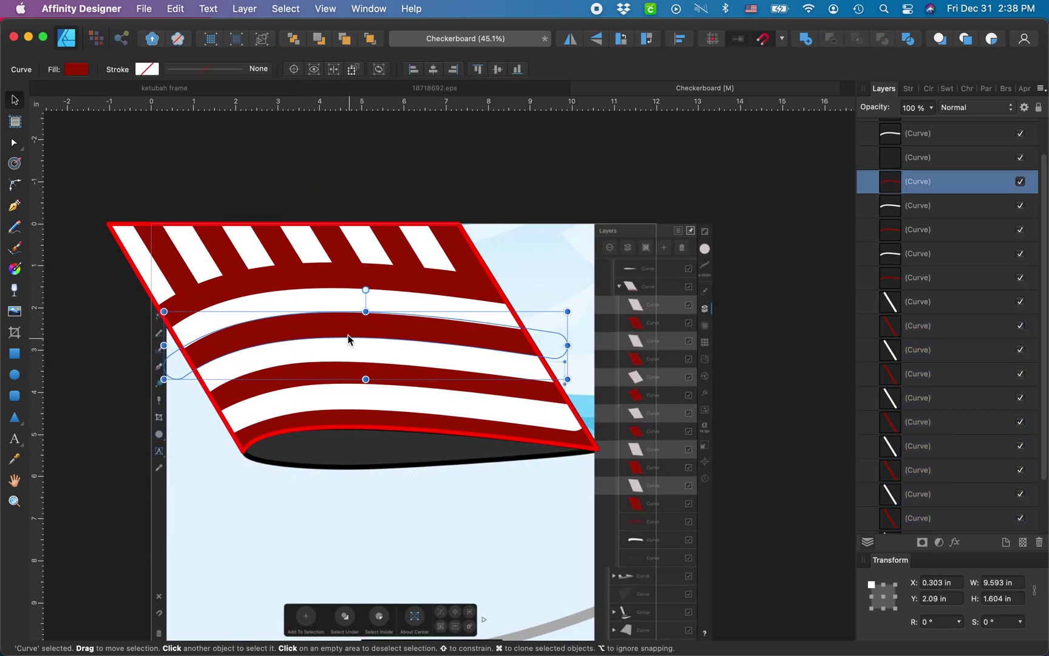
scroll(221, 376, "up", 3)
left_click(273, 435)
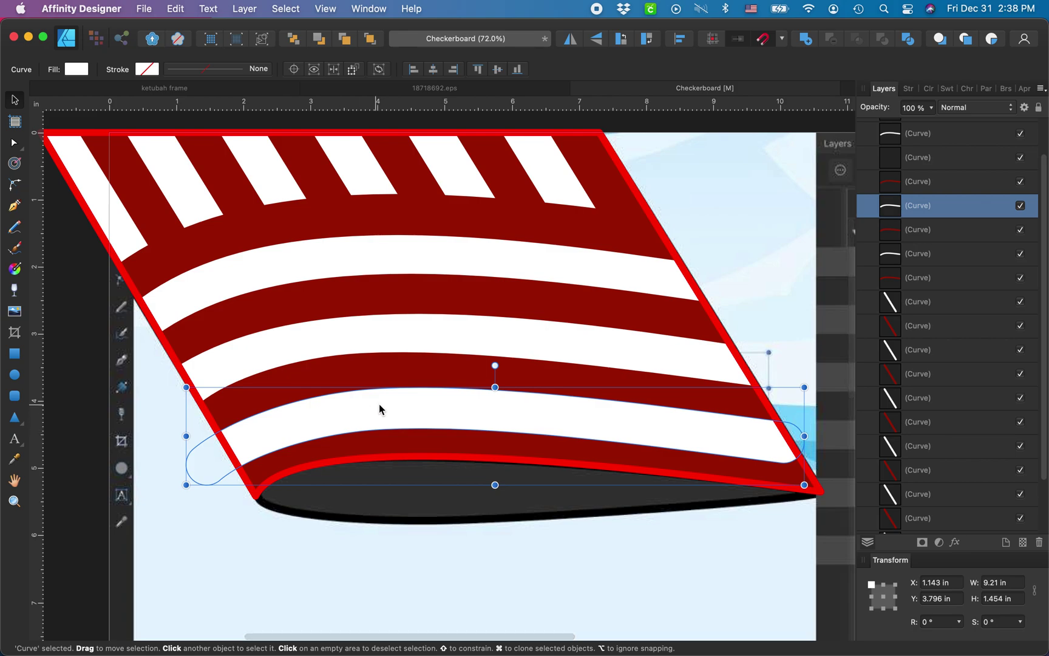
scroll(318, 418, "up", 2)
left_click(143, 191)
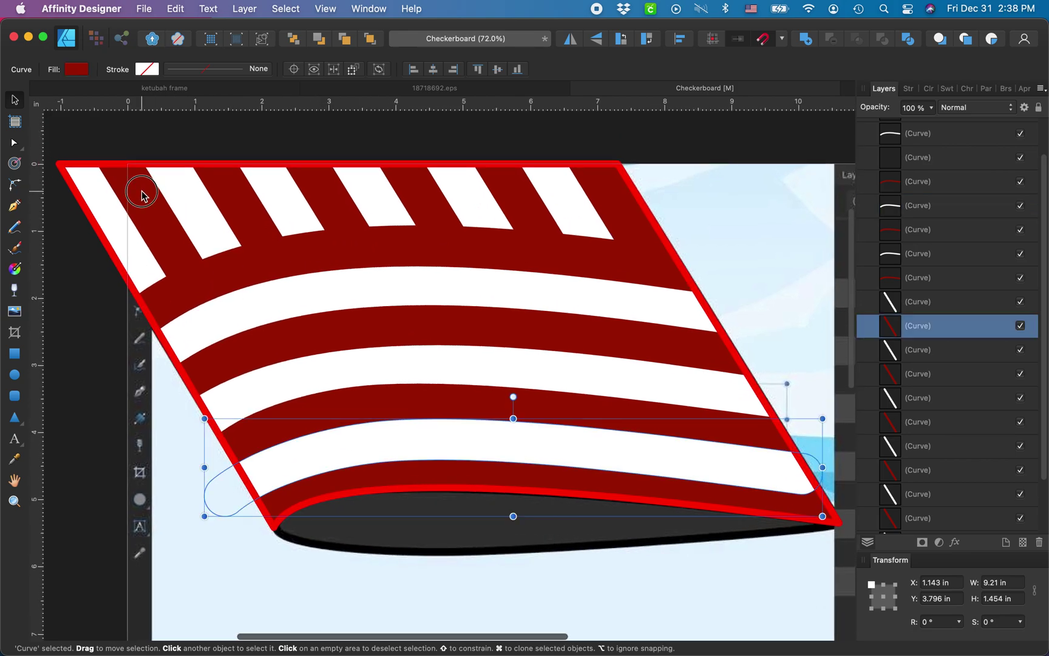
left_click(260, 212, "shift")
left_click(326, 210, "shift")
left_click(416, 211, "shift")
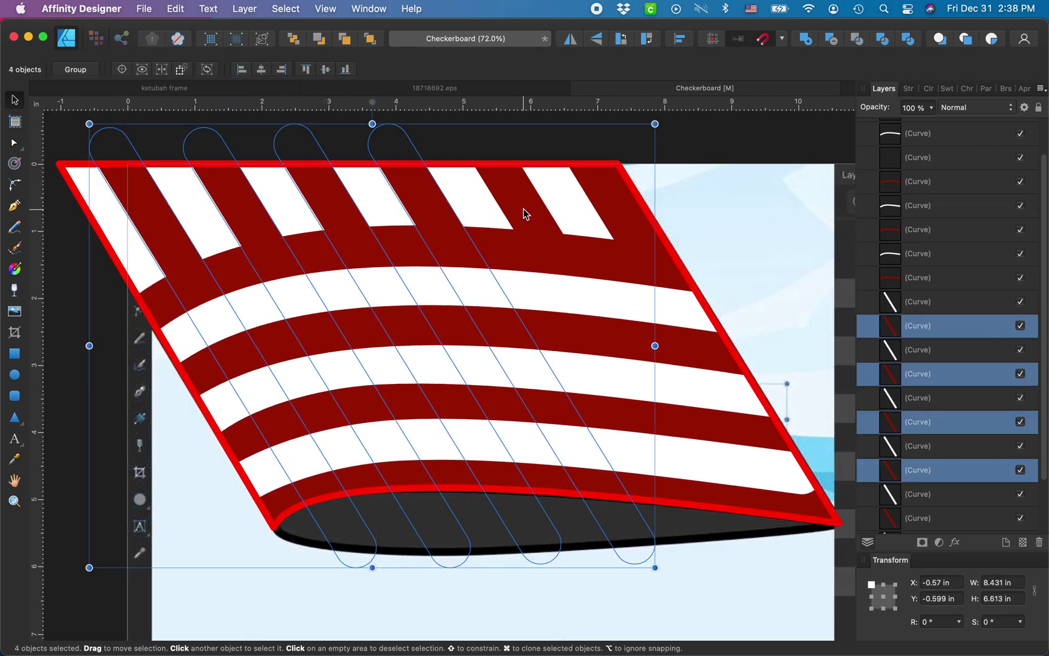
left_click(525, 213, "shift")
left_click(621, 207, "shift")
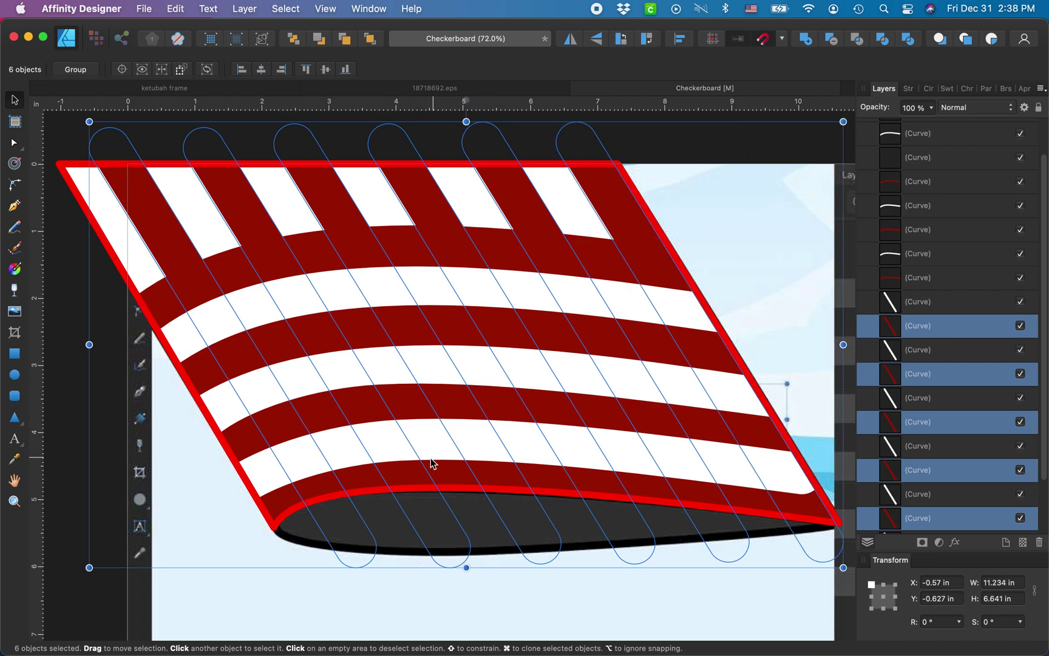
Step: Clip the six red strips inside the lowest white band in the Layers panel
left_click(408, 475)
left_click(396, 438)
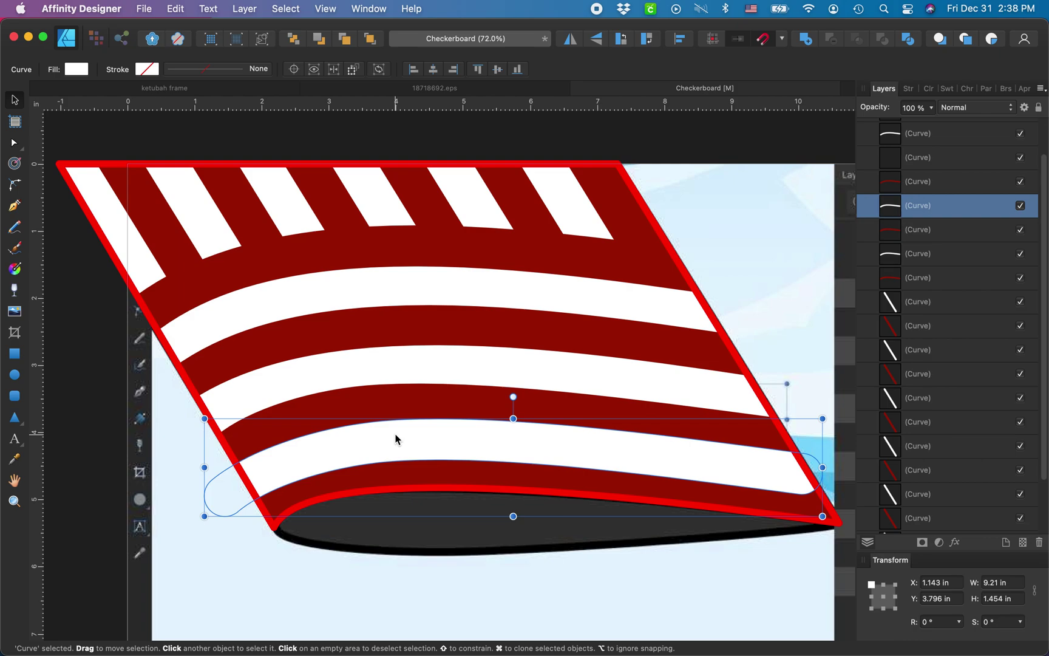
key("super+z")
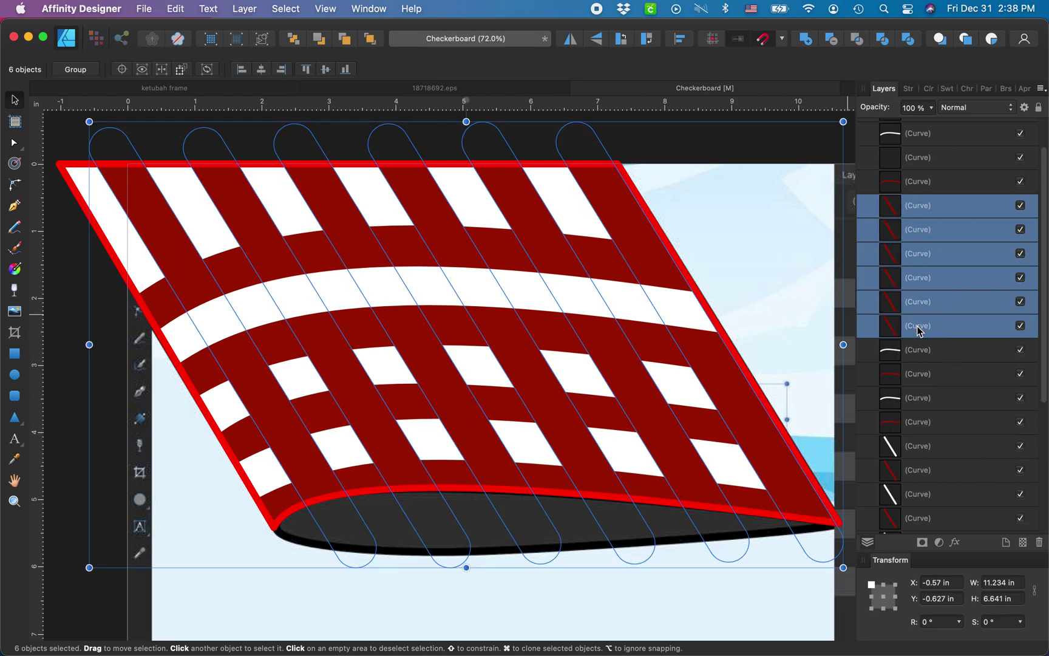
left_click_drag(917, 330, 933, 357)
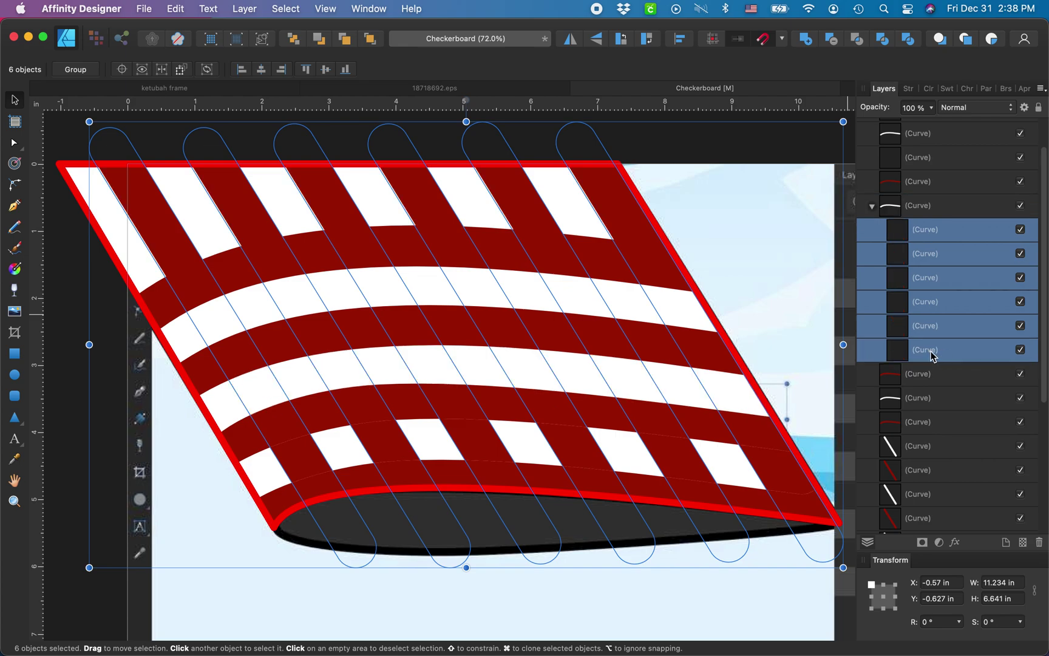
scroll(459, 420, "down", 2)
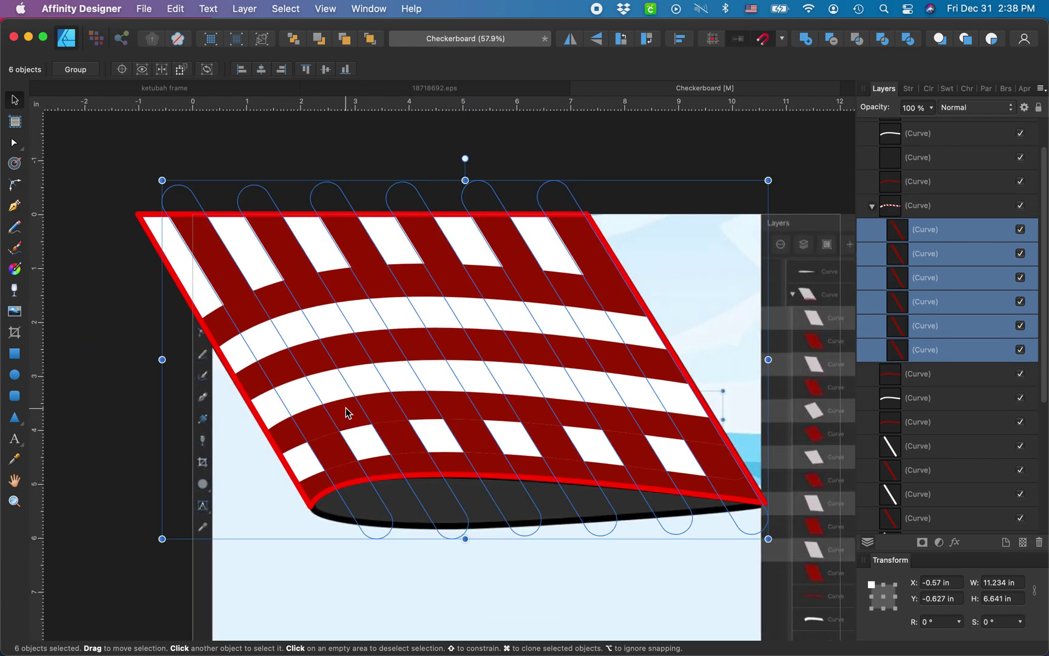
Step: Select six white diagonal strips along the flag's top
left_click(346, 411)
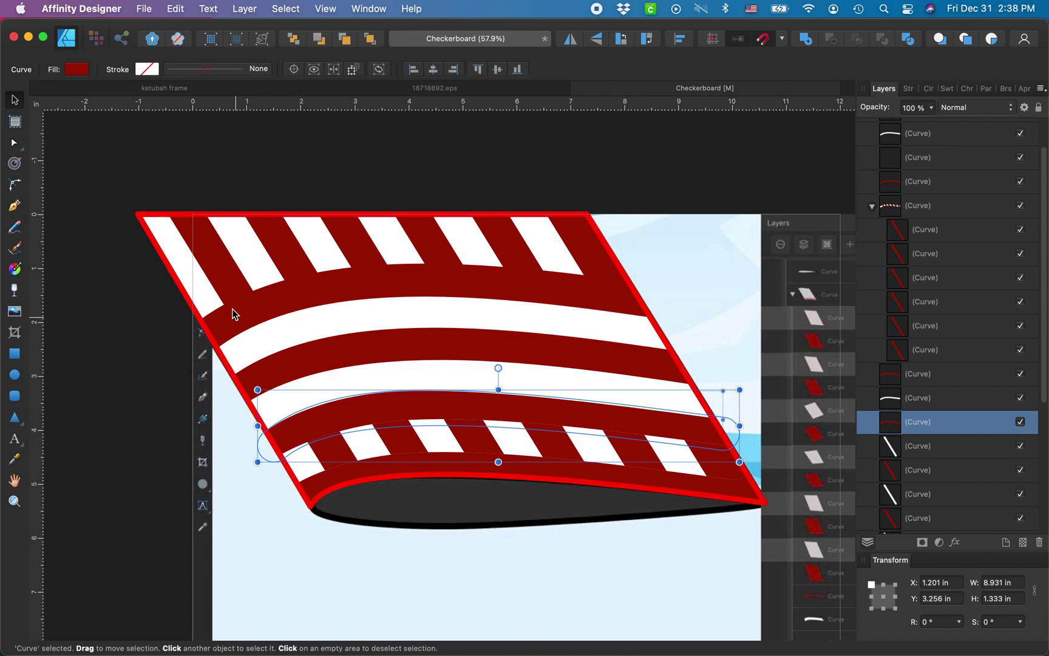
scroll(232, 308, "up", 1)
left_click(170, 257)
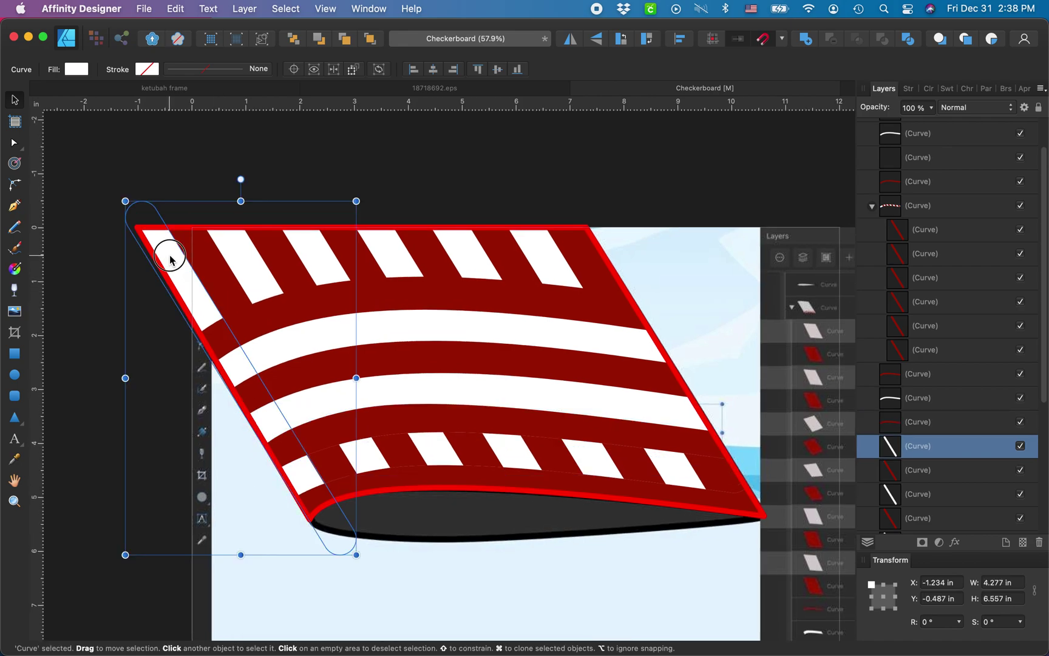
left_click(247, 270, "shift")
left_click(328, 261, "shift")
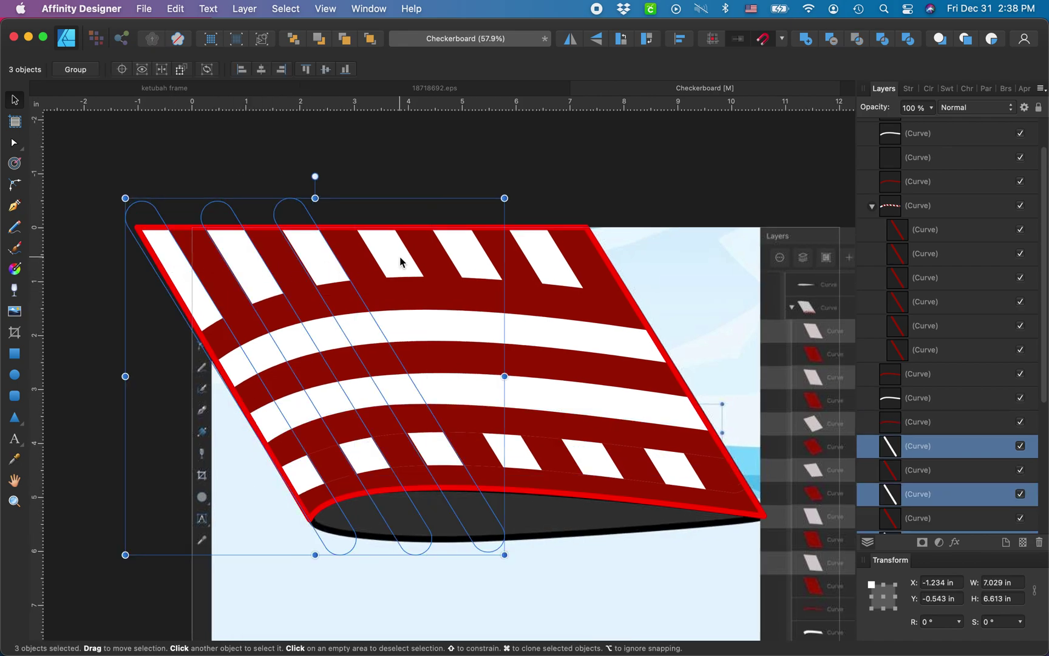
left_click(403, 264, "shift")
left_click(475, 264, "shift")
left_click(550, 255, "shift")
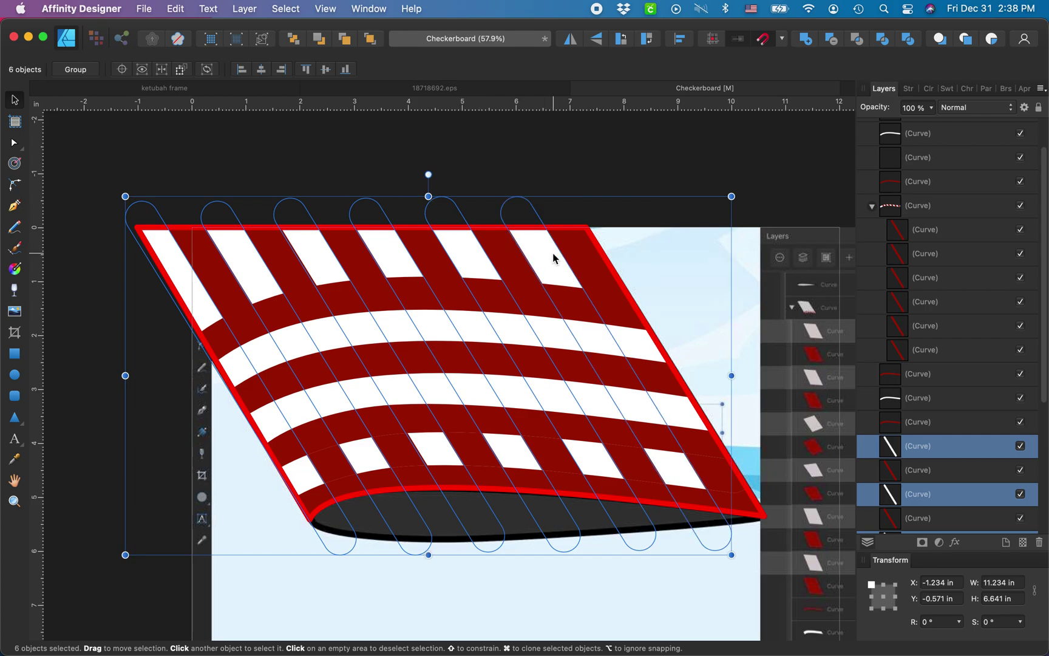
Step: Nest the six white strips inside the lower red band in the Layers panel
left_click(416, 423)
scroll(416, 423, "down", 3)
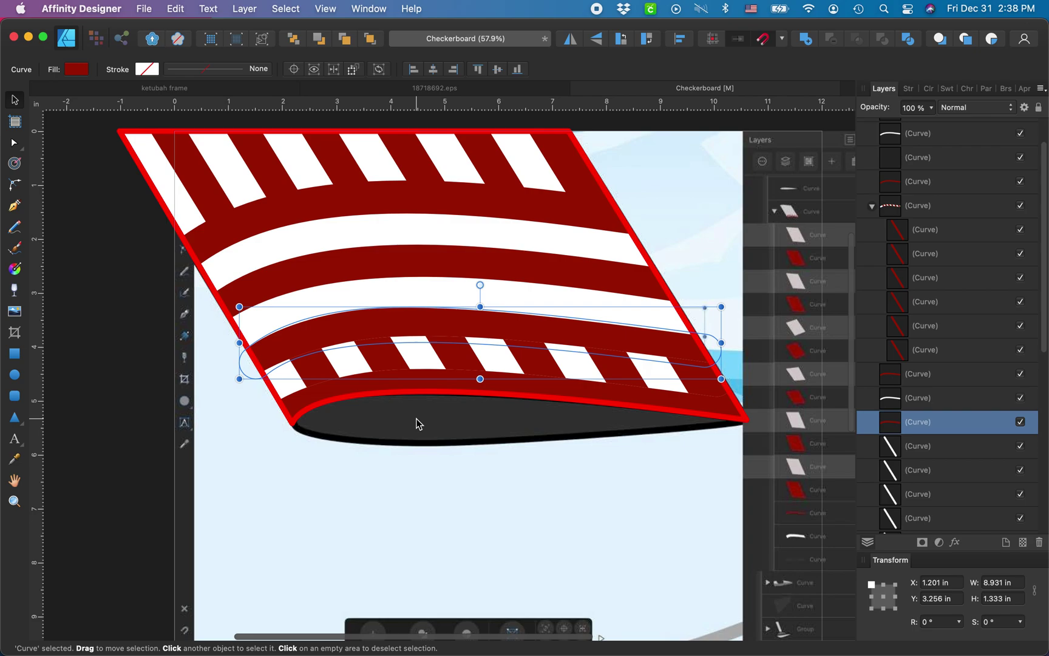
key("super+z")
scroll(940, 447, "down", 3)
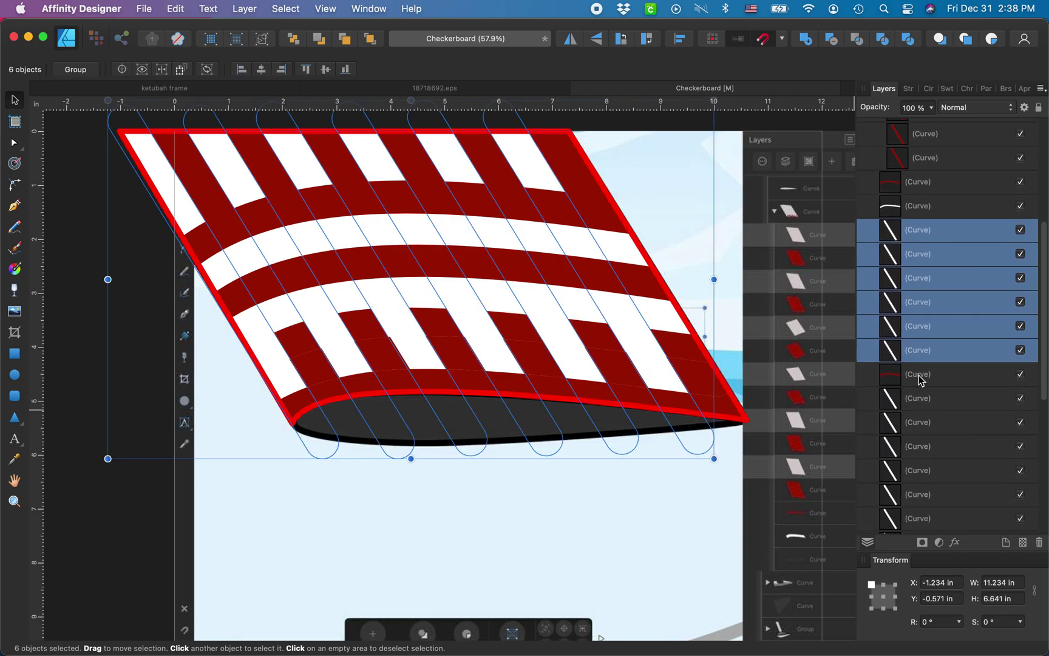
left_click_drag(915, 362, 941, 382)
Step: Set the nested stripes' fill to dark red in the Color panel
scroll(426, 376, "down", 2)
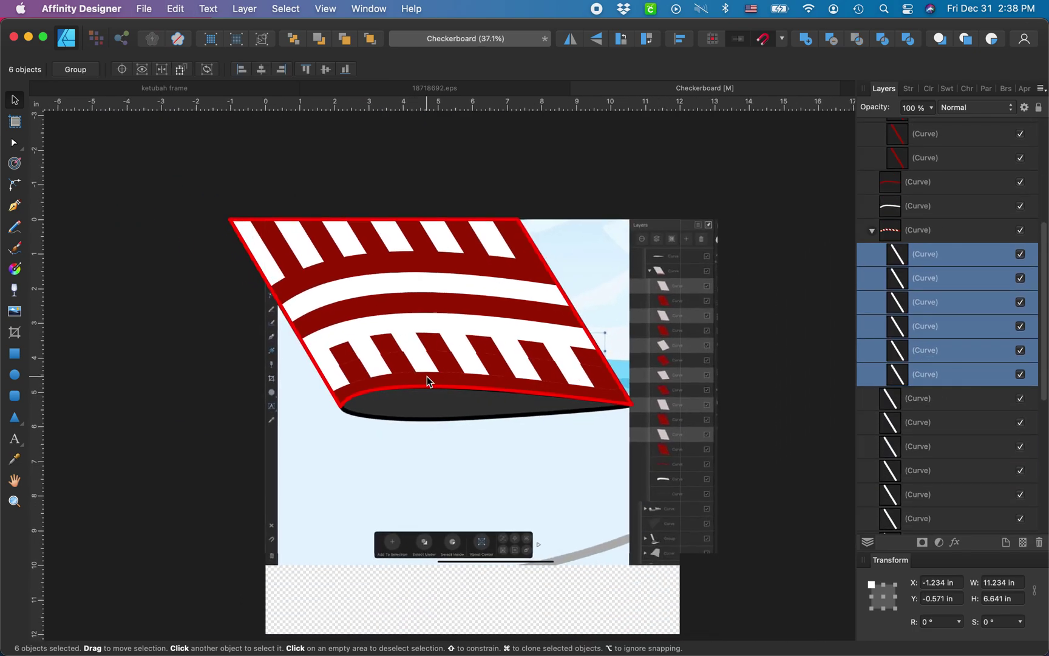
scroll(396, 361, "up", 5)
scroll(327, 325, "down", 3)
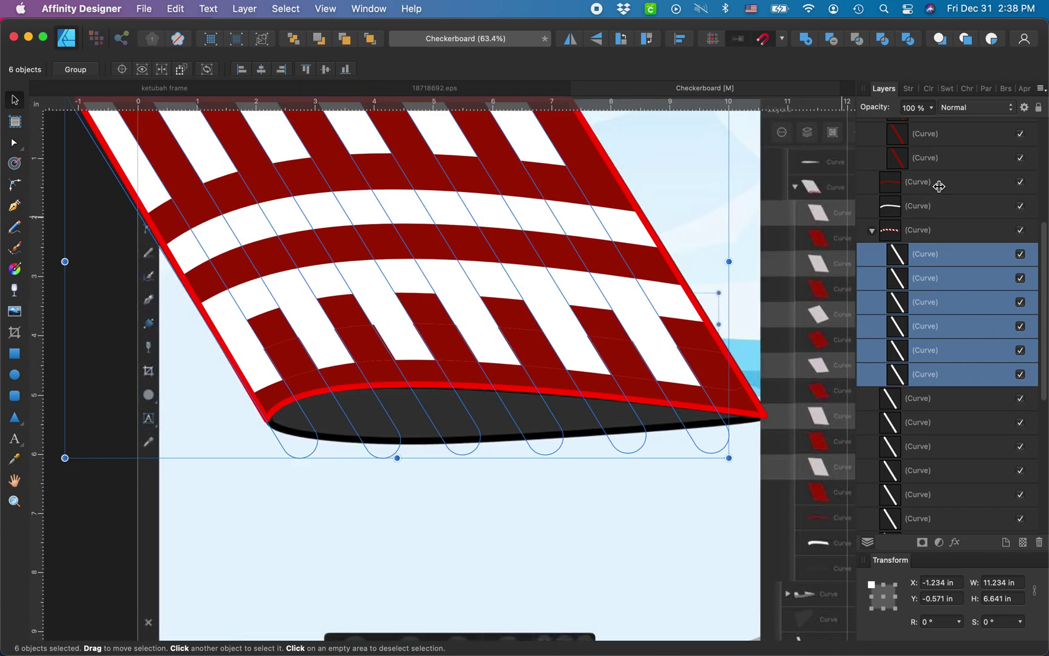
left_click(923, 89)
left_click(918, 107)
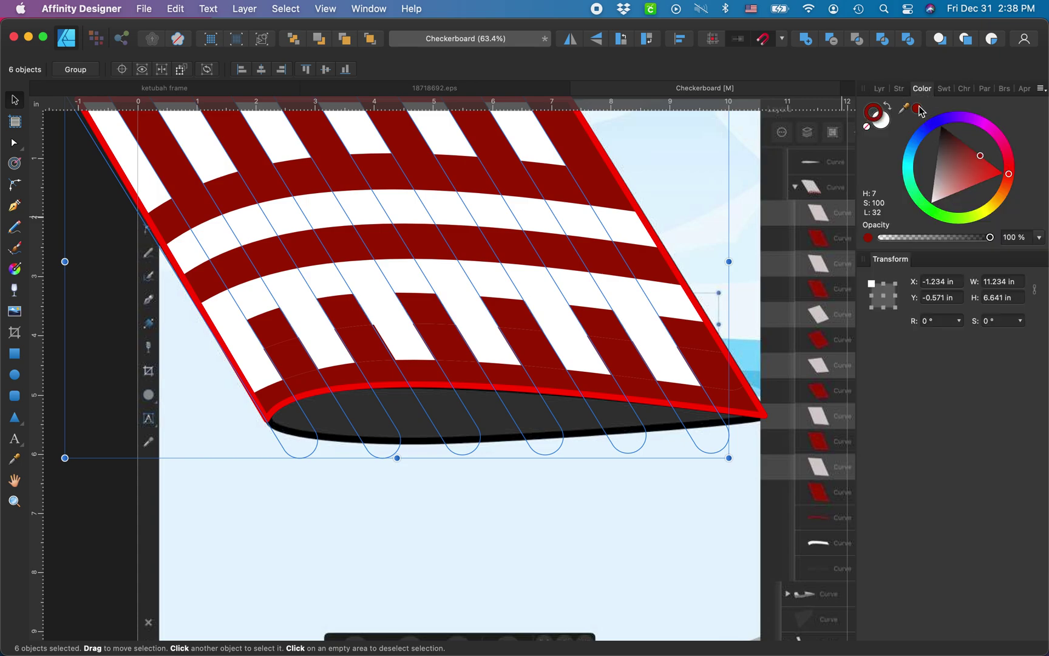
left_click(878, 91)
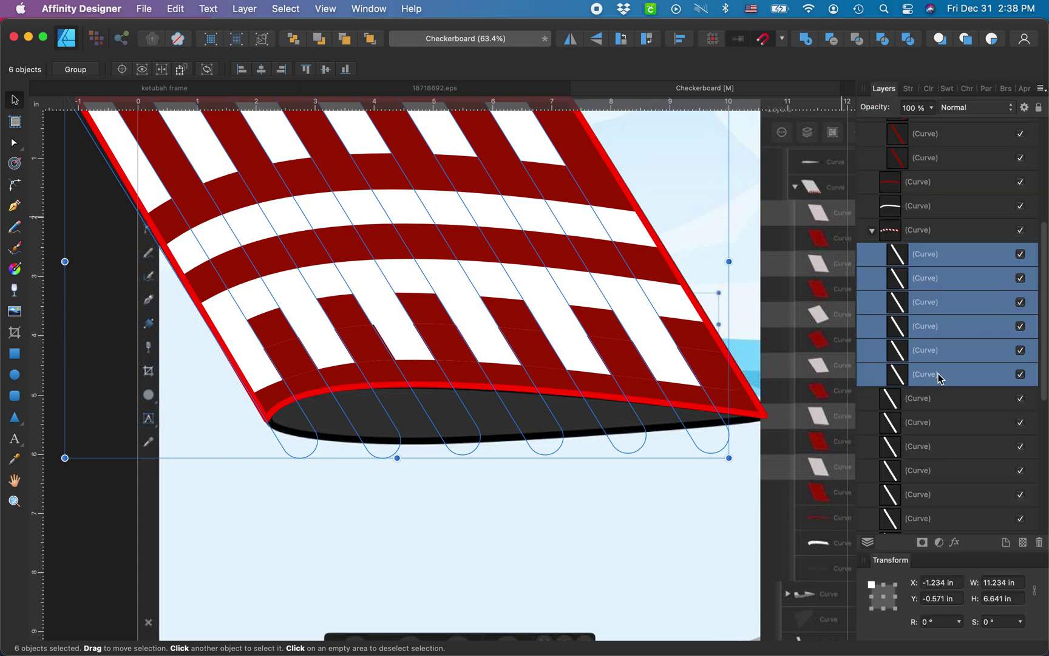
left_click(908, 90)
left_click(920, 89)
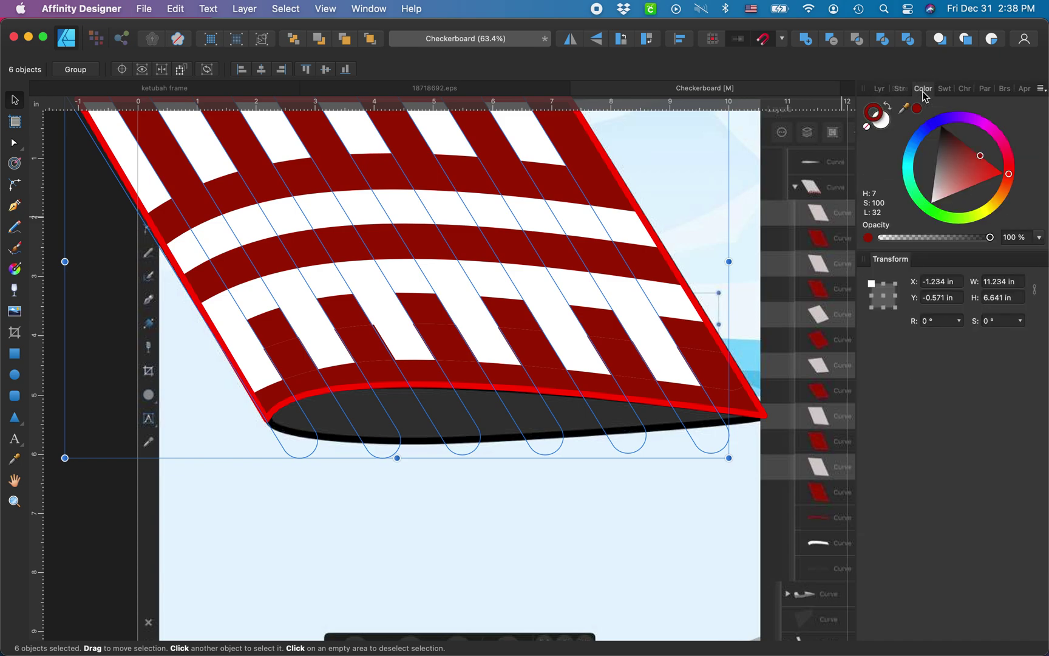
left_click(881, 120)
left_click(866, 129)
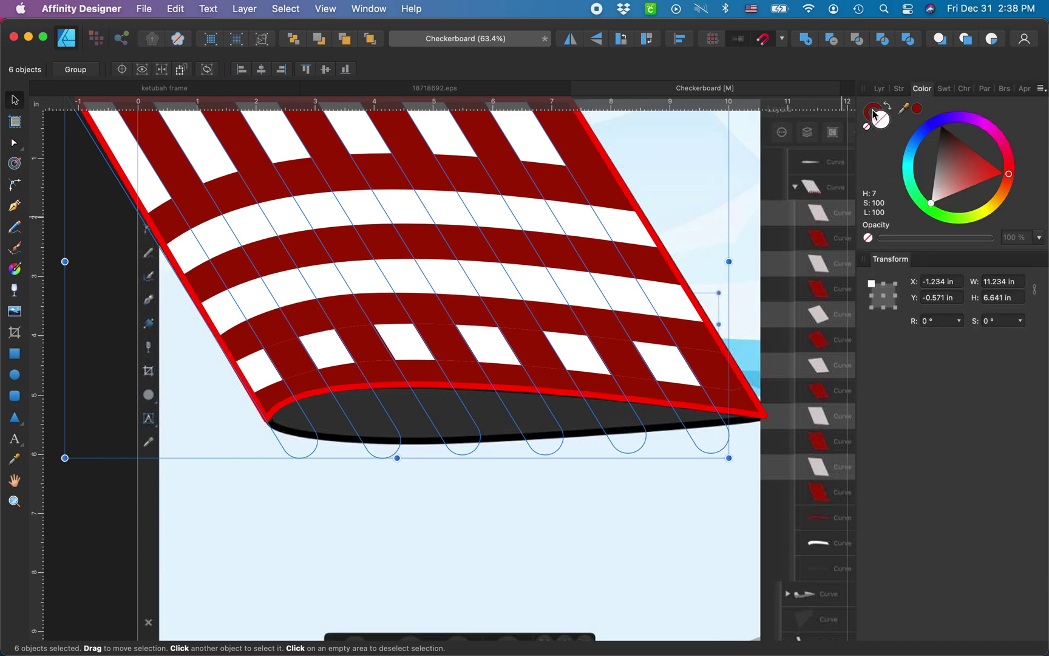
left_click(874, 121)
left_click(917, 109)
Step: Change the fill of the band holding the stripes to white
left_click(879, 89)
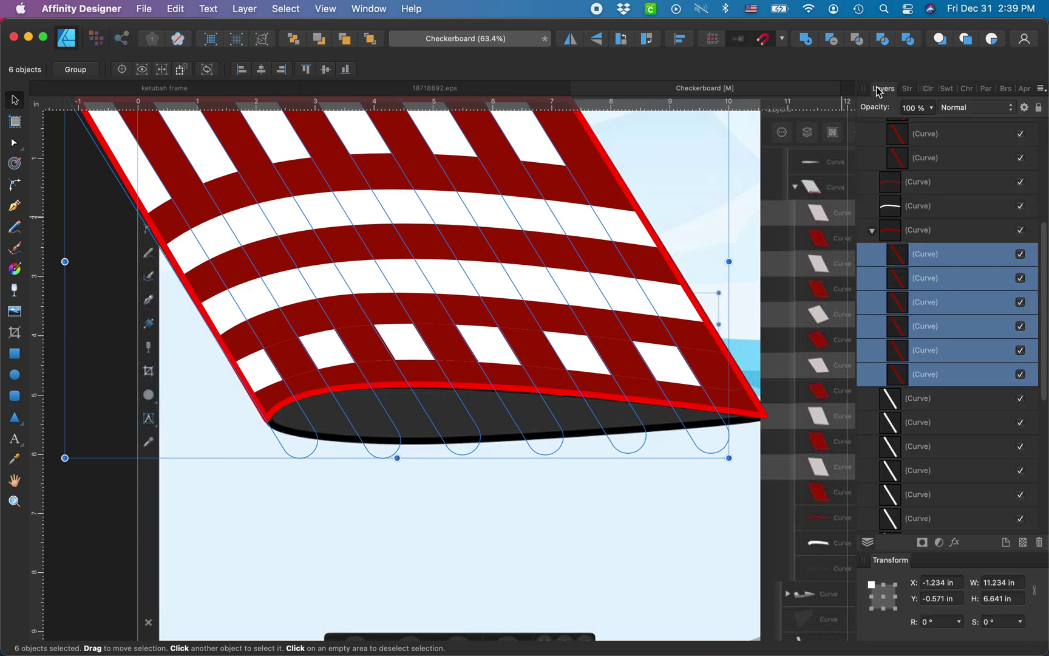
left_click(908, 229)
left_click(926, 89)
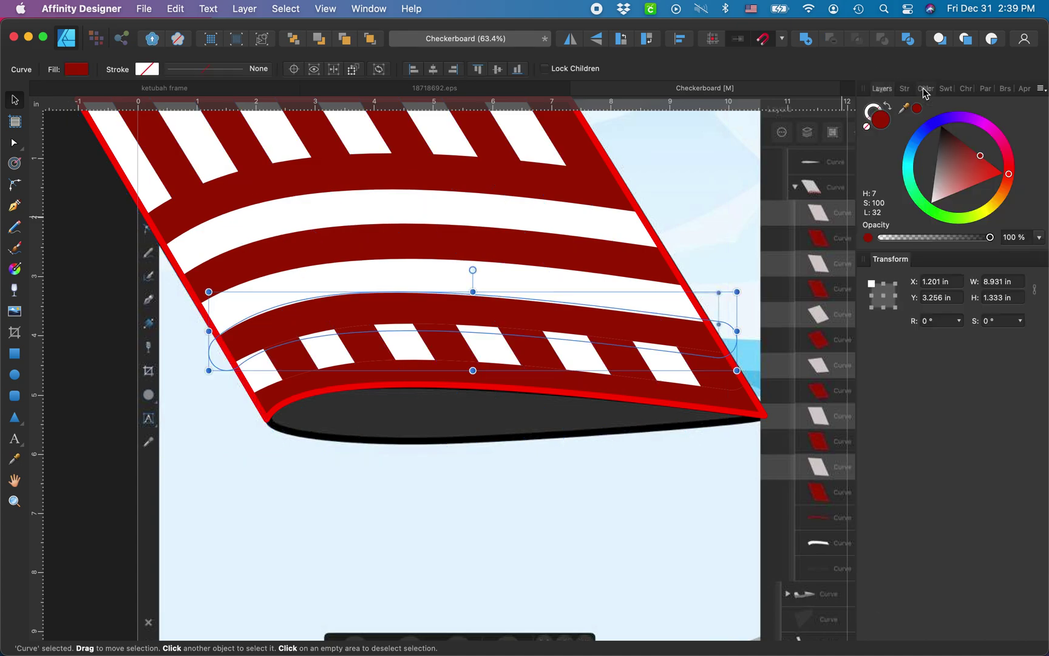
left_click_drag(953, 179, 931, 203)
scroll(369, 341, "up", 3)
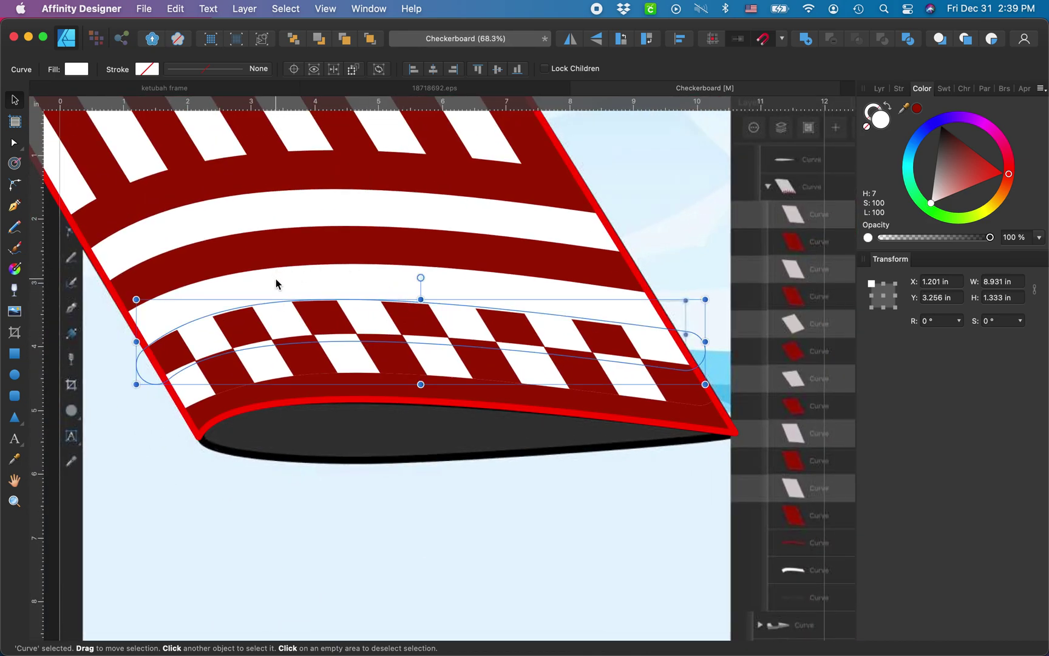
left_click(276, 284)
scroll(215, 316, "up", 3)
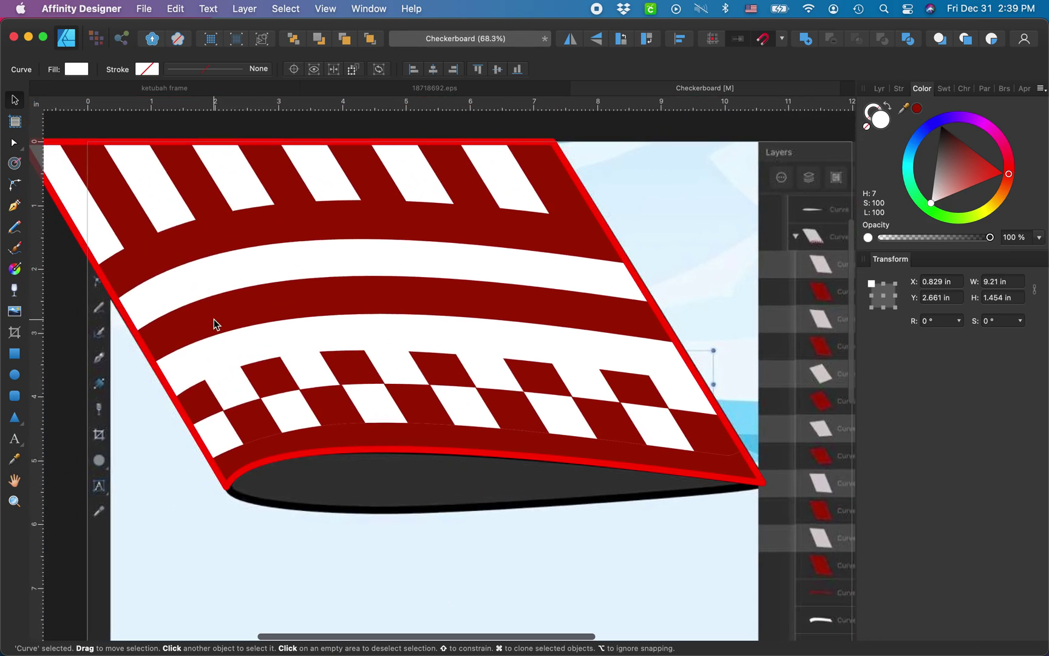
Step: Select six red diagonal stripes along the flag's top
left_click(169, 207)
left_click(206, 195, "shift")
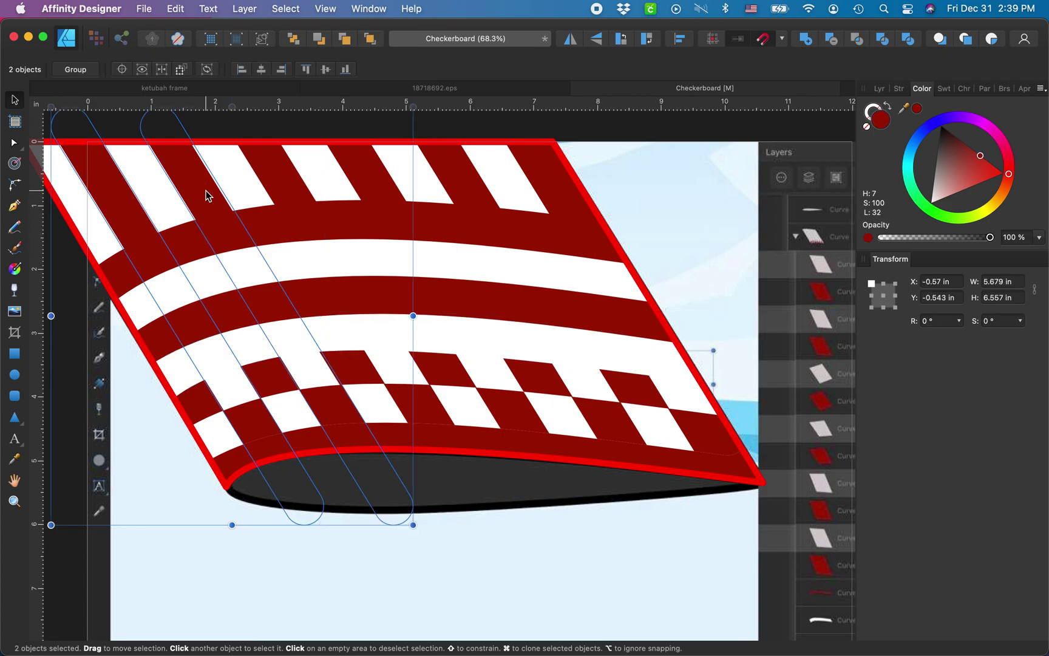
left_click(279, 192, "shift")
left_click(382, 187, "shift")
left_click(466, 187, "shift")
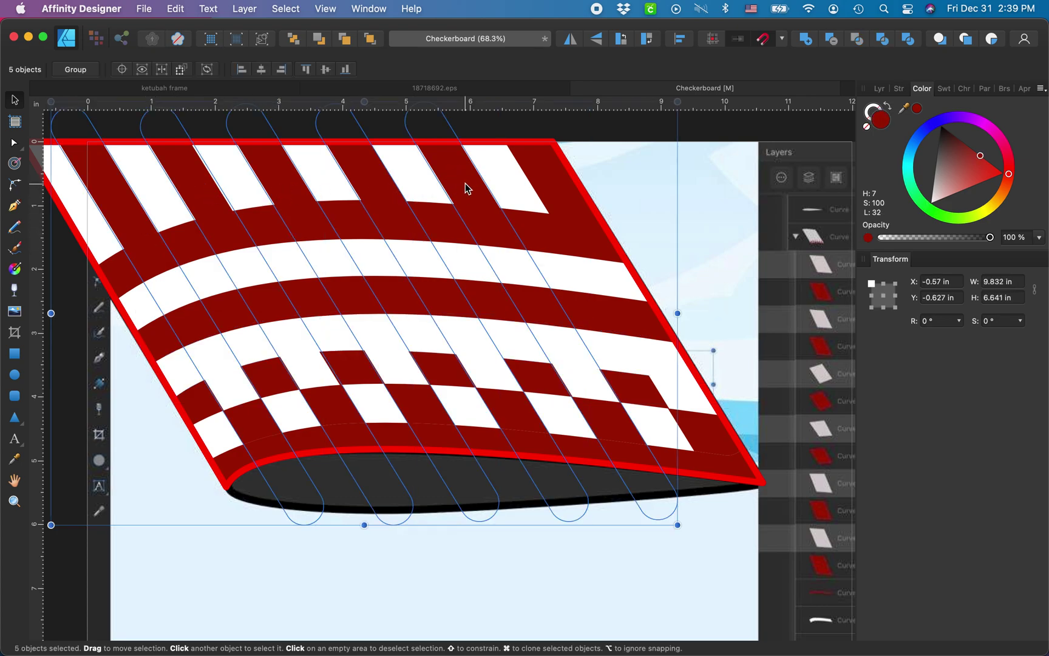
left_click(568, 186, "shift")
Step: Clip the six red stripes inside the second-lowest white band in the Layers panel
left_click(253, 348)
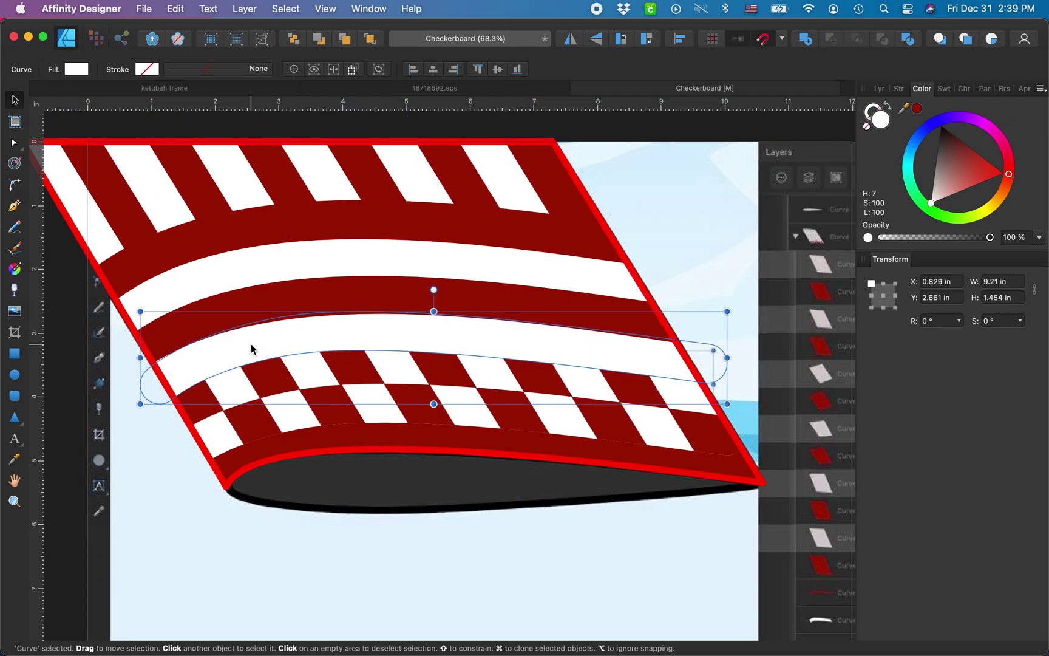
key("super+z")
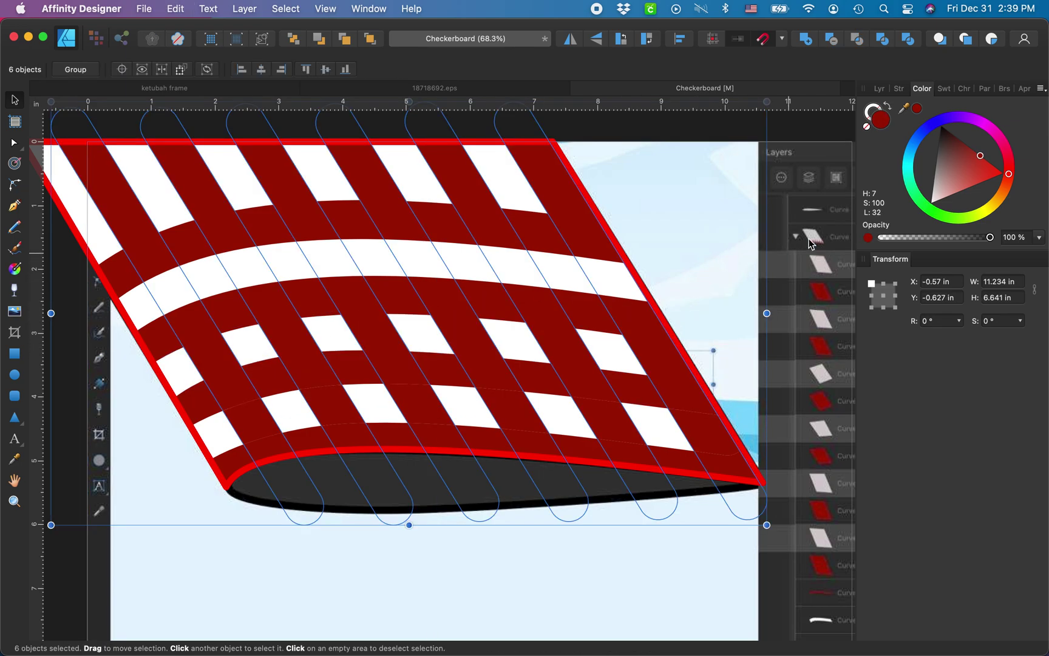
left_click_drag(875, 89, 881, 100)
mouse_move(916, 286)
left_mouse_down()
mouse_move(871, 329)
mouse_move(946, 316)
mouse_move(911, 307)
left_mouse_up()
scroll(472, 407, "left", 1)
scroll(472, 408, "up", 2)
scroll(472, 408, "left", 2)
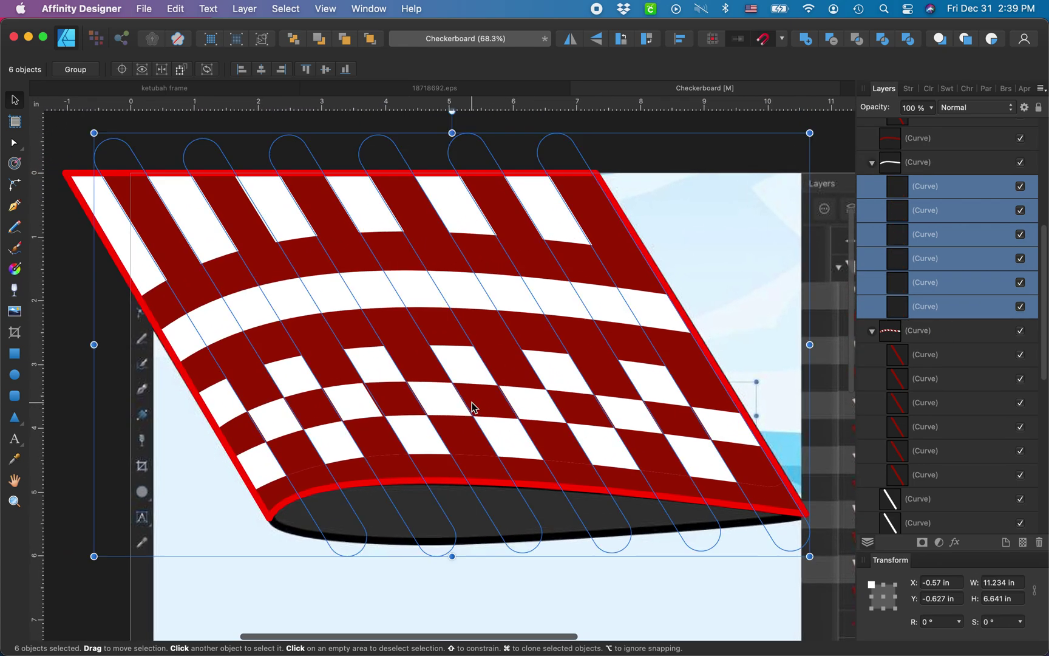
left_click(268, 340)
scroll(293, 351, "up", 4)
scroll(292, 351, "left", 3)
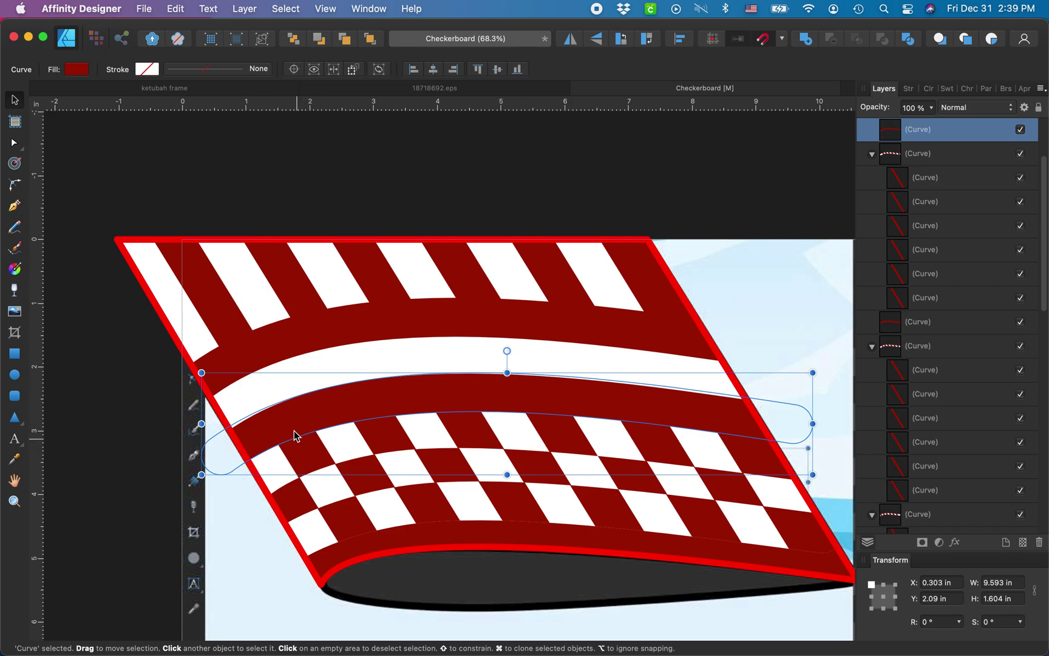
Step: Clip six diagonal stripes inside the next band up
left_click(185, 321)
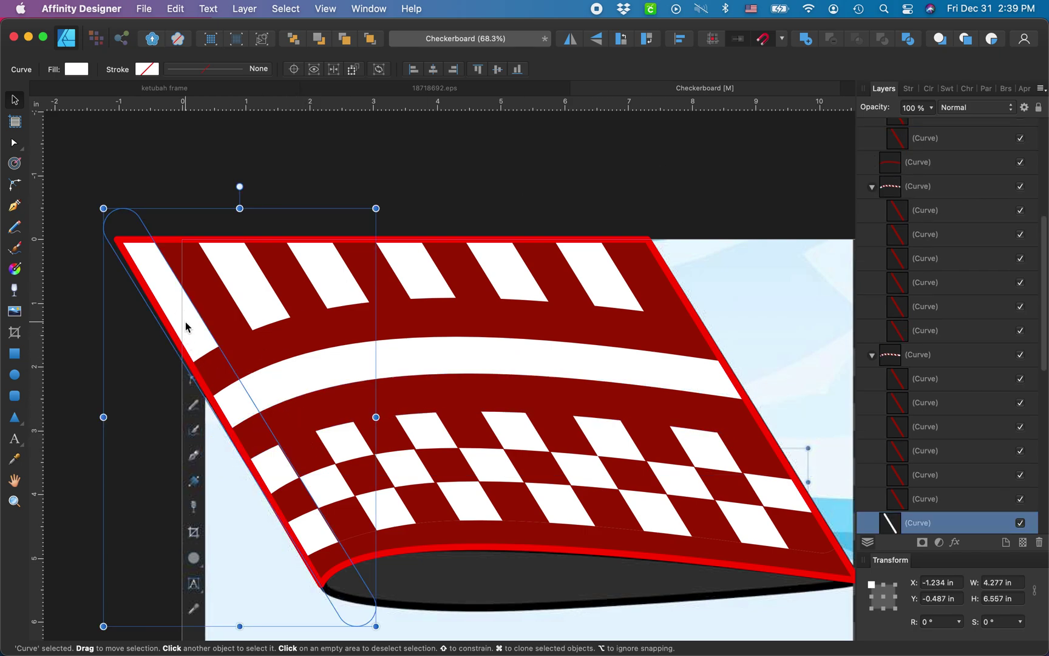
left_click(252, 299, "shift")
left_click(340, 281, "shift")
left_click(431, 280, "shift")
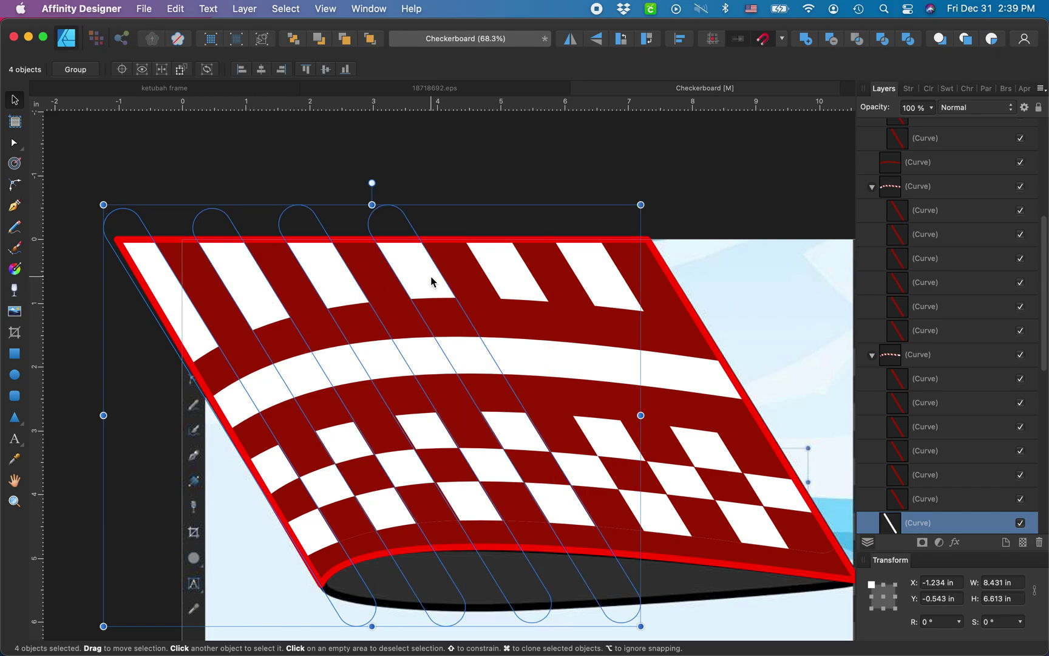
left_click(513, 272, "shift")
left_click(606, 278, "shift")
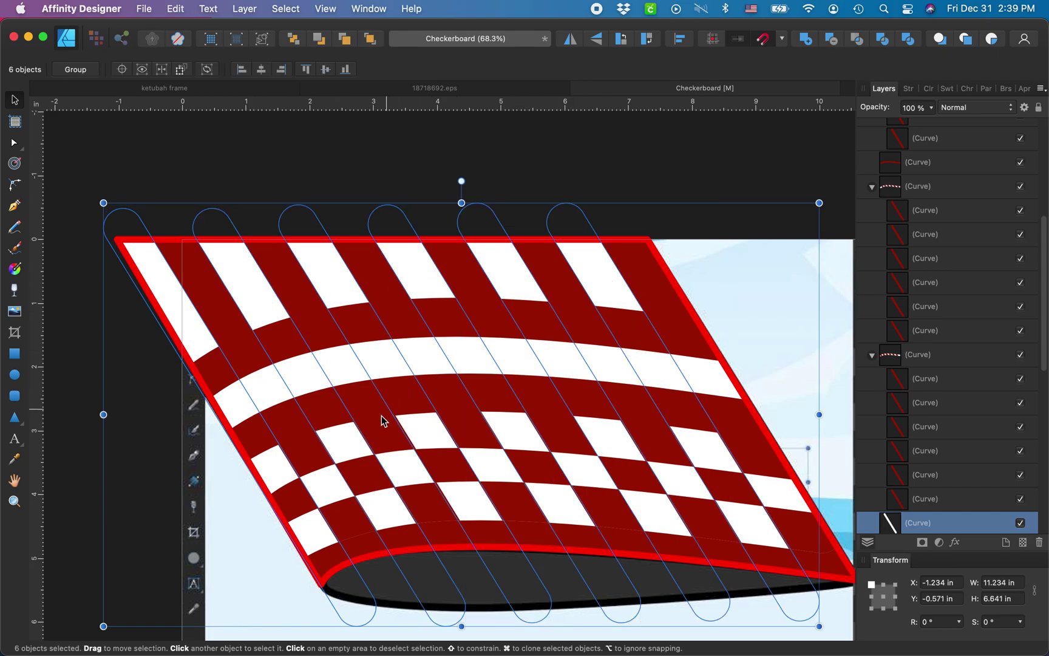
left_click(405, 397)
key("super+z")
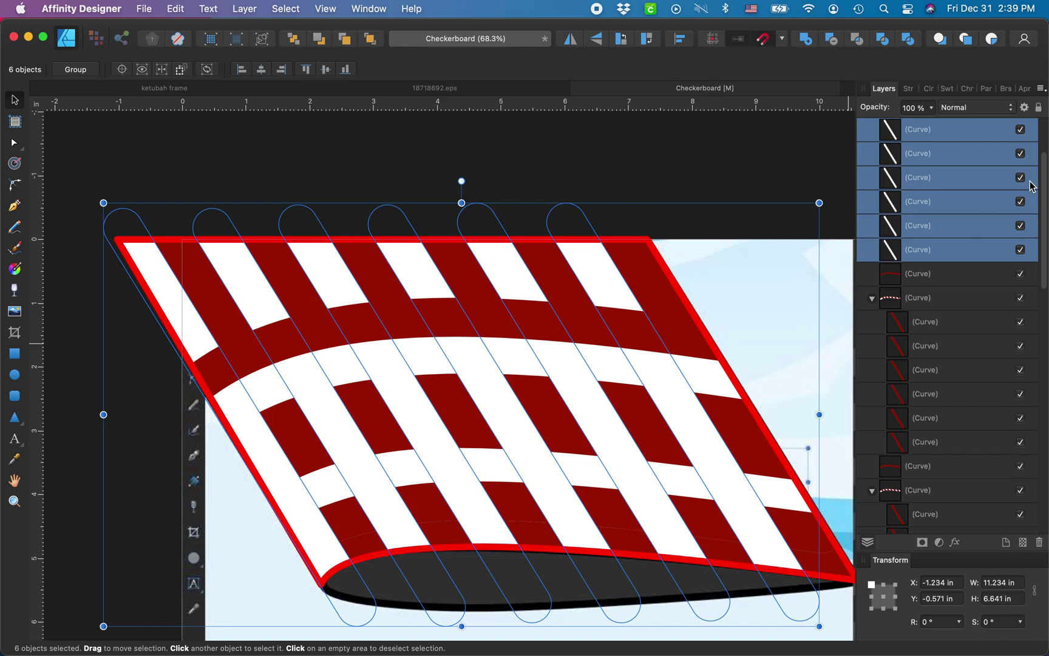
left_click_drag(952, 258, 958, 280)
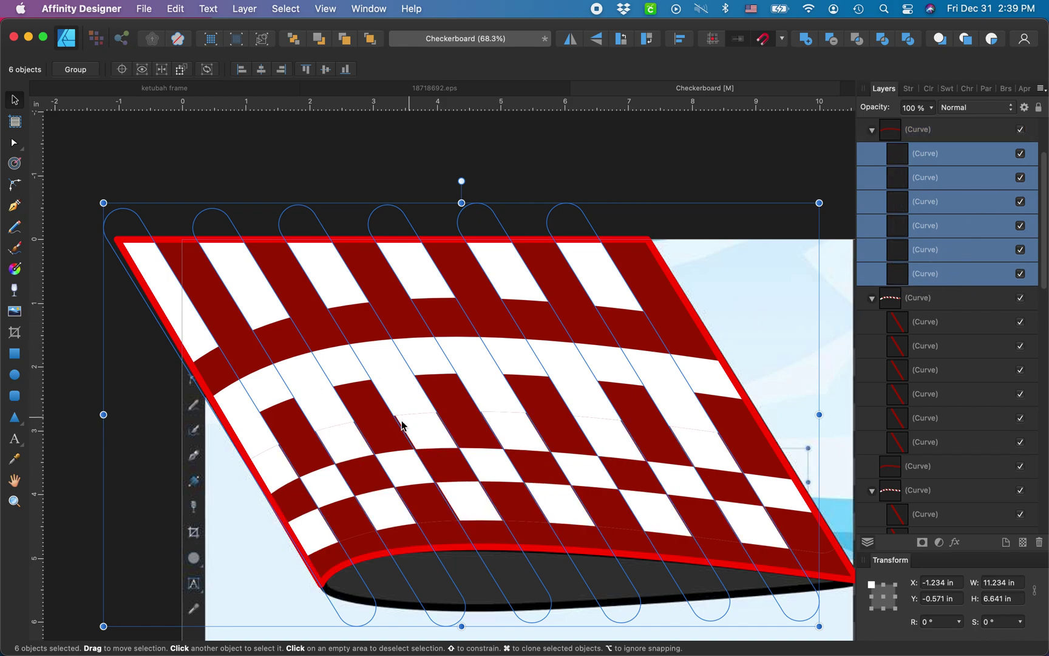
scroll(401, 425, "left", 2)
left_click(935, 275)
Step: Fill the band holding the clipped strips white and save the document
left_click(928, 90)
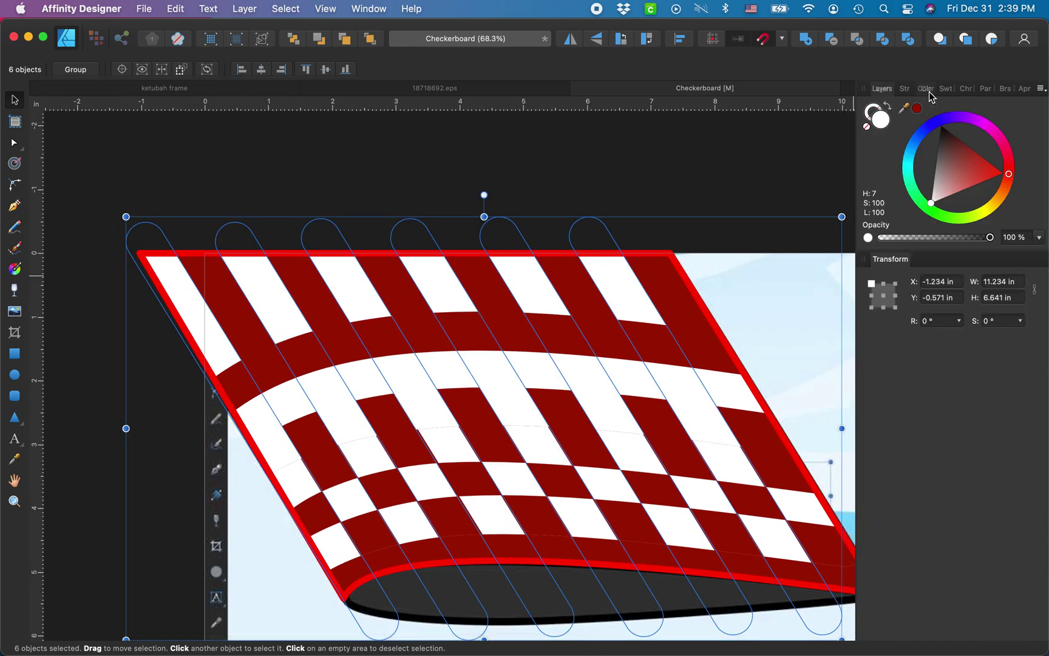
left_click(879, 90)
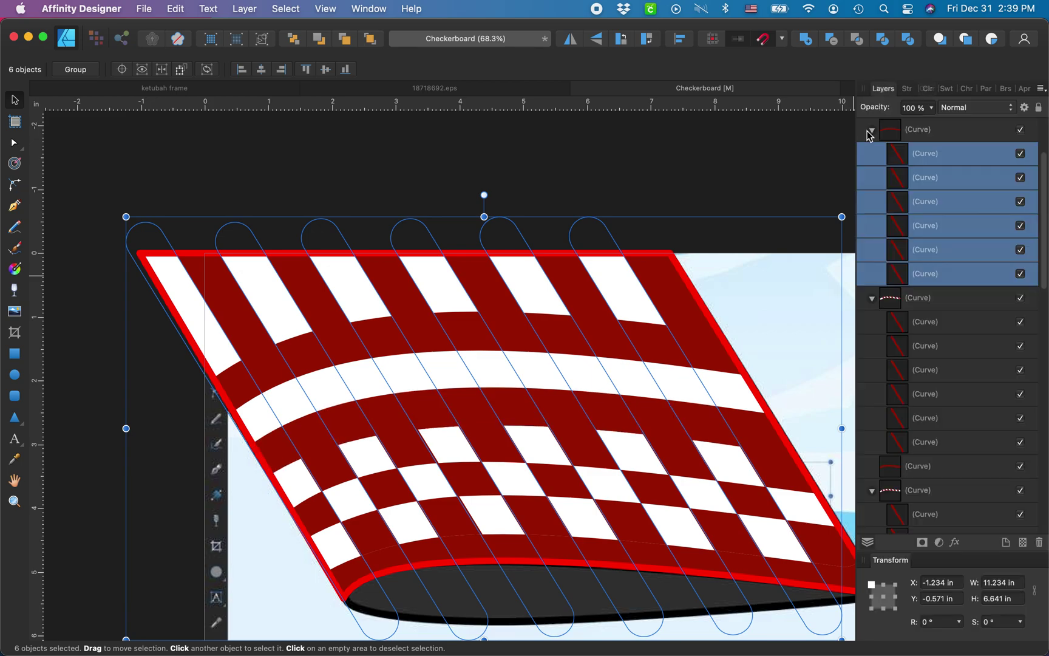
left_click(920, 133)
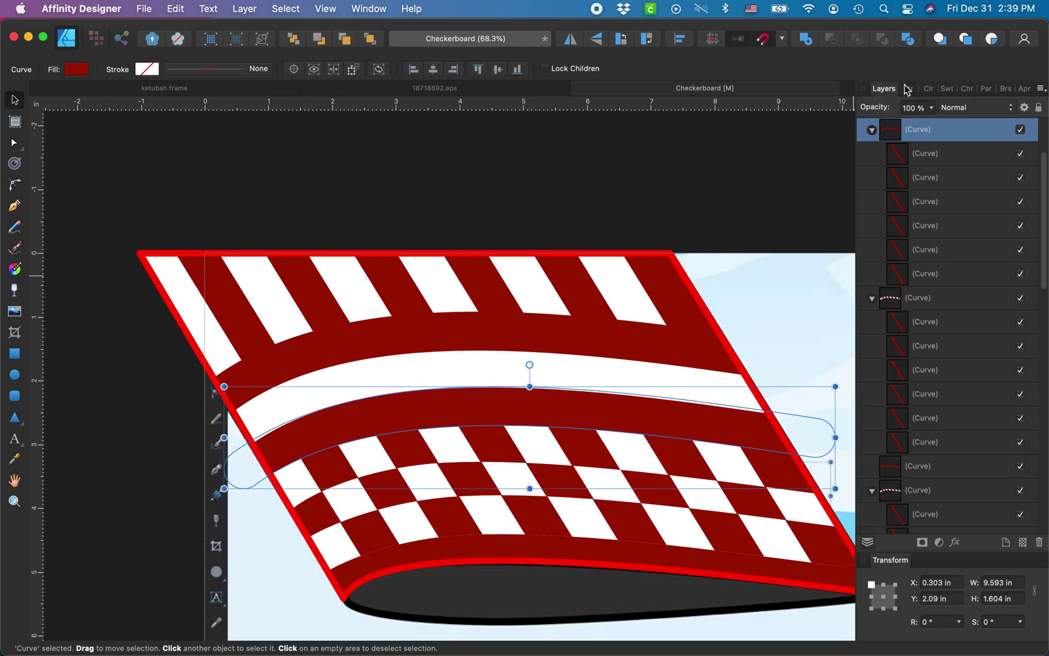
left_click(906, 89)
left_click(922, 88)
left_click(931, 201)
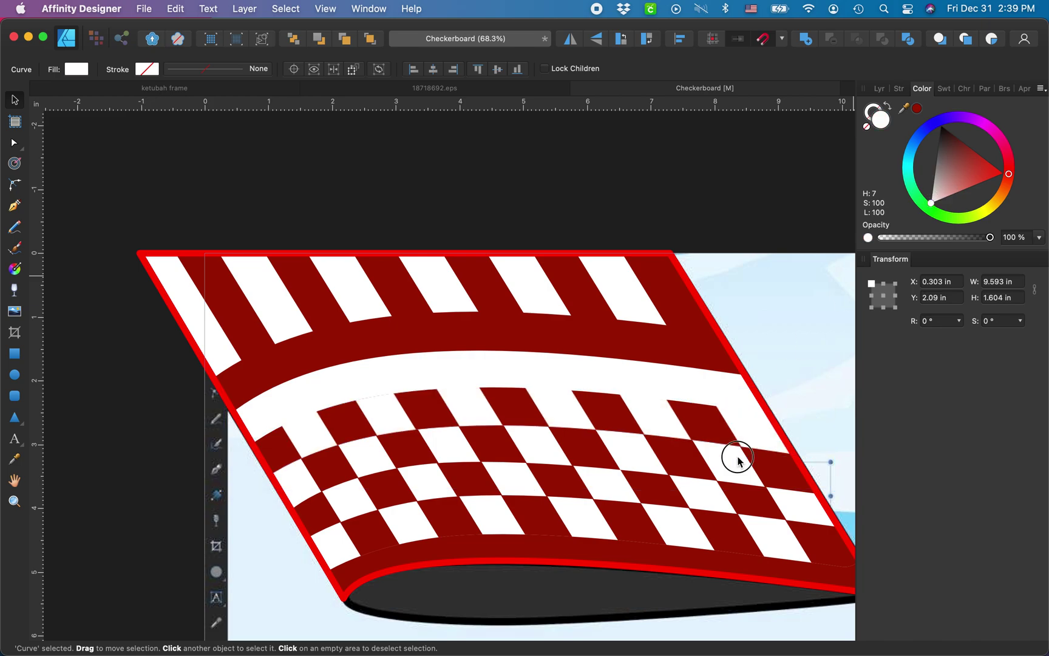
left_click(737, 460)
scroll(360, 410, "up", 2)
scroll(361, 409, "down", 2)
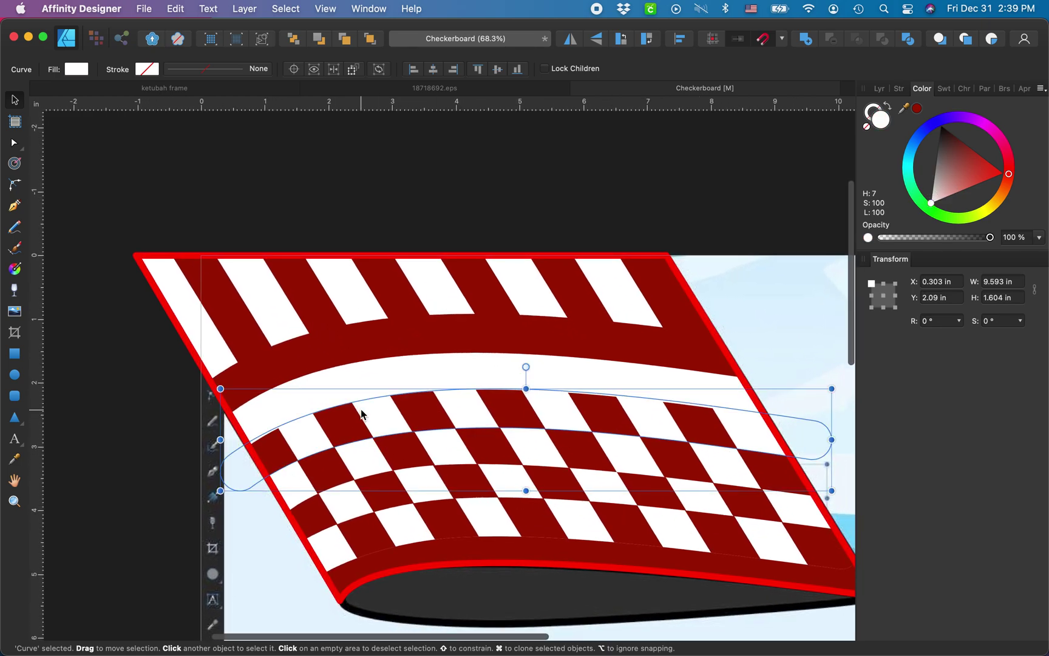
key("super+s")
left_click(335, 389)
Step: Duplicate the tall diagonal strip with Cmd+J and copy the six strips
left_click(246, 323)
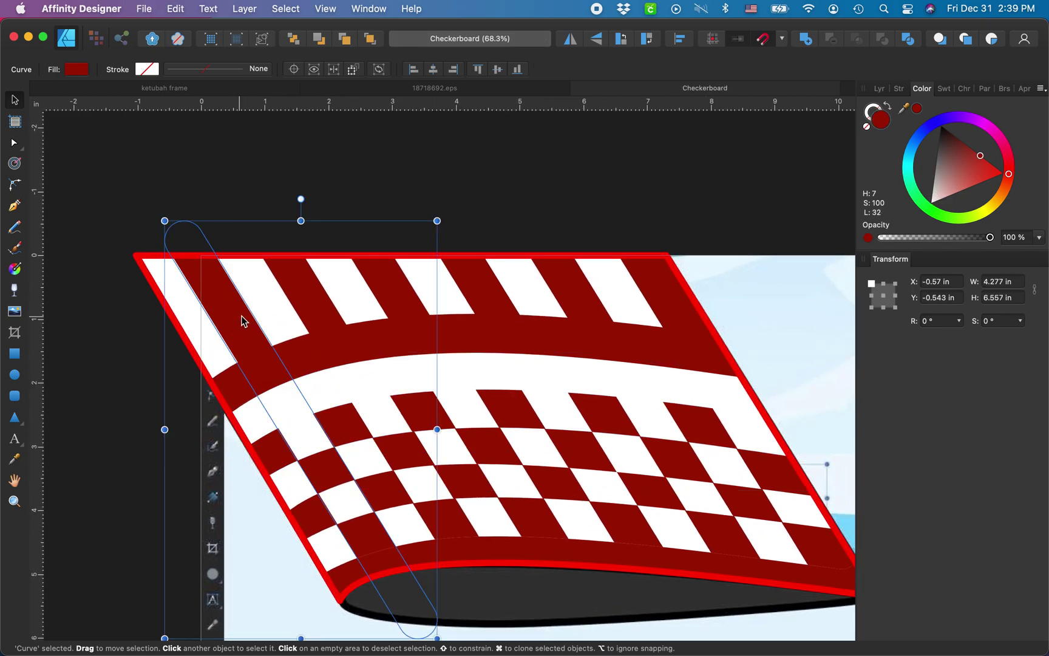
key("super+j")
key("super+j")
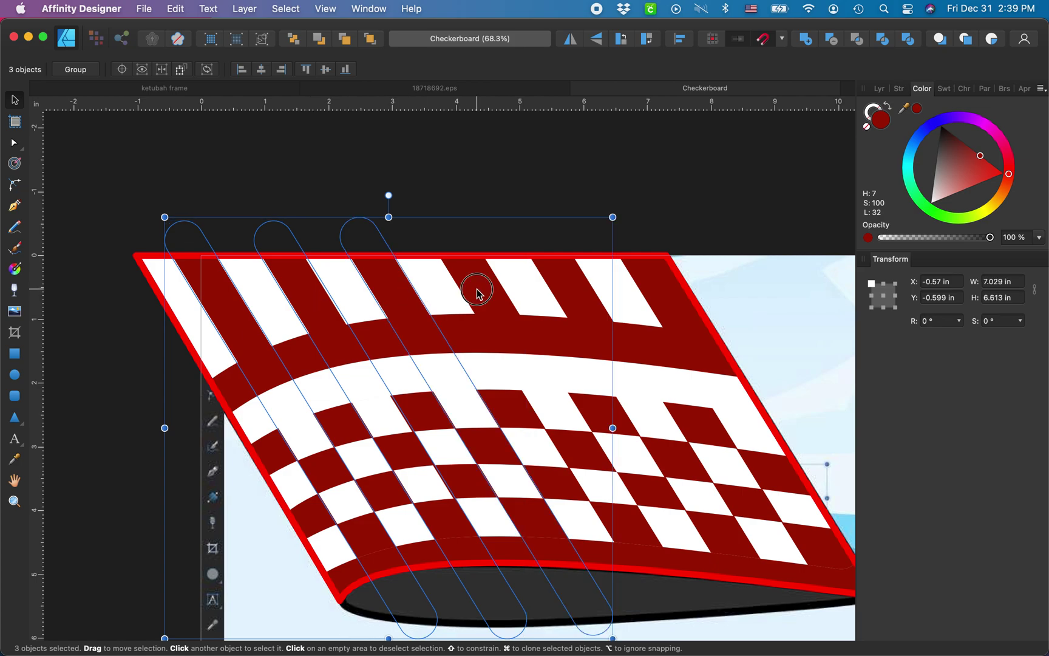
key("super+j")
key("super+j")
key("super+j")
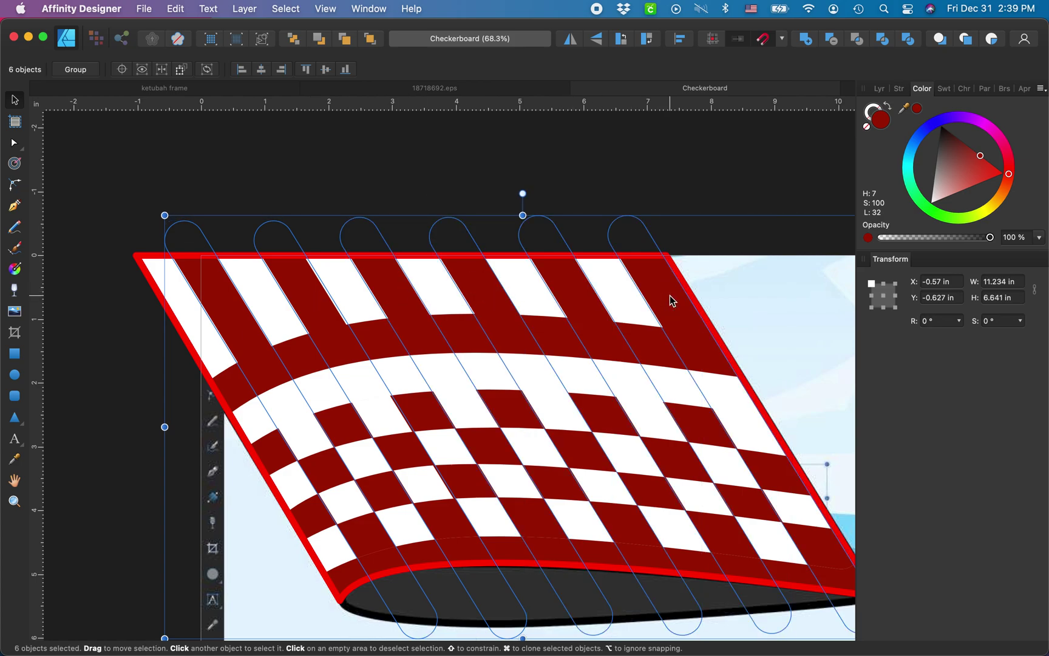
key("super+c")
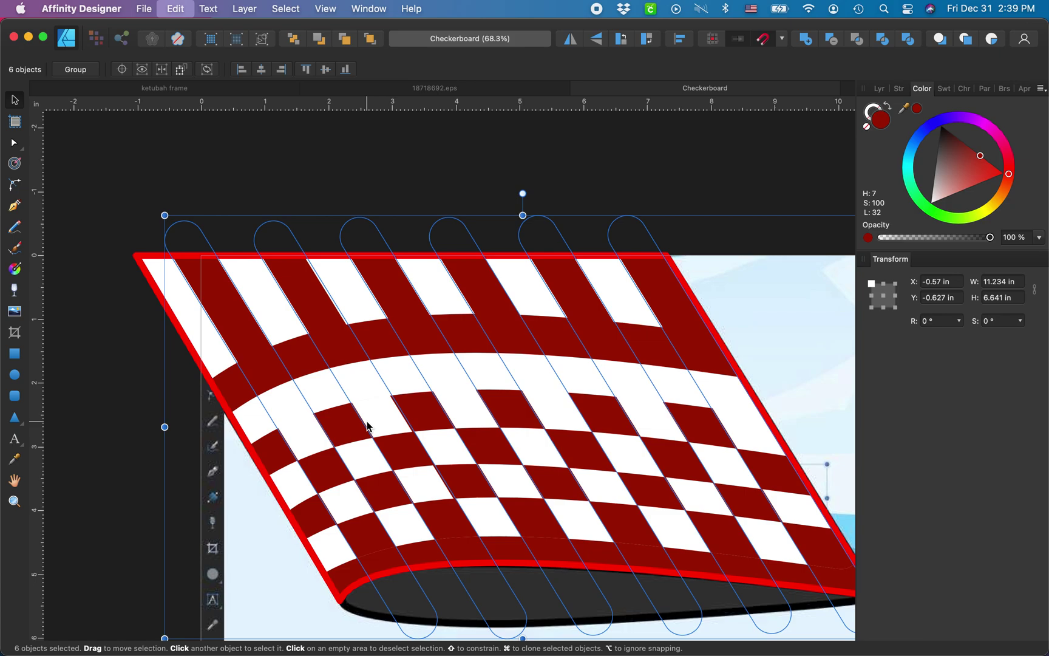
Step: Paste the strips above the white band and clip them inside it
left_click(327, 391)
key("super+v")
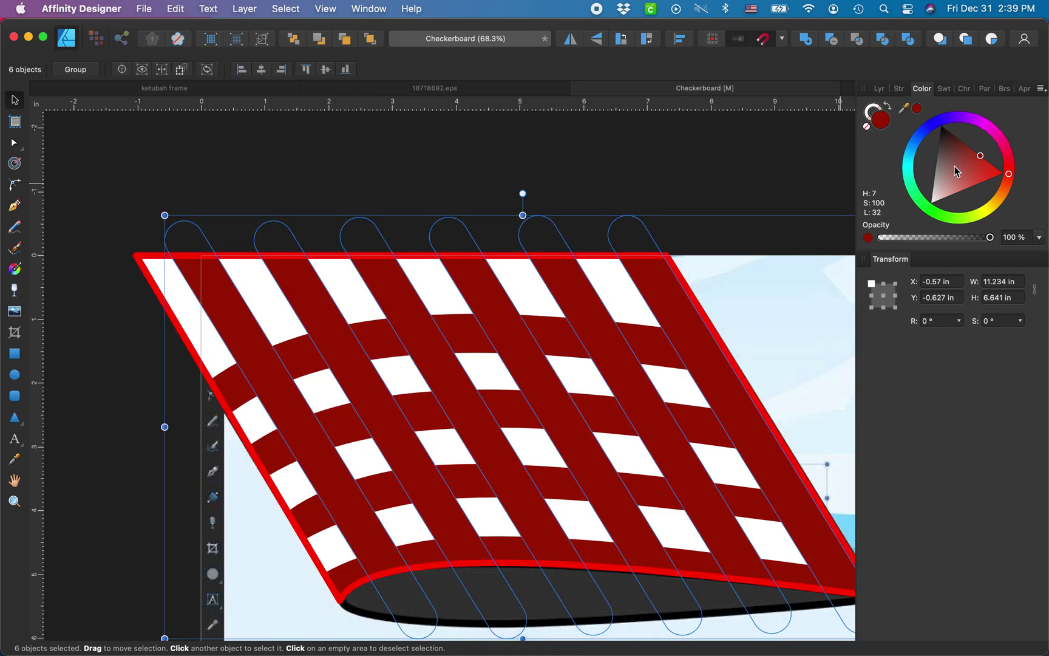
left_click(882, 90)
left_click_drag(927, 247, 957, 275)
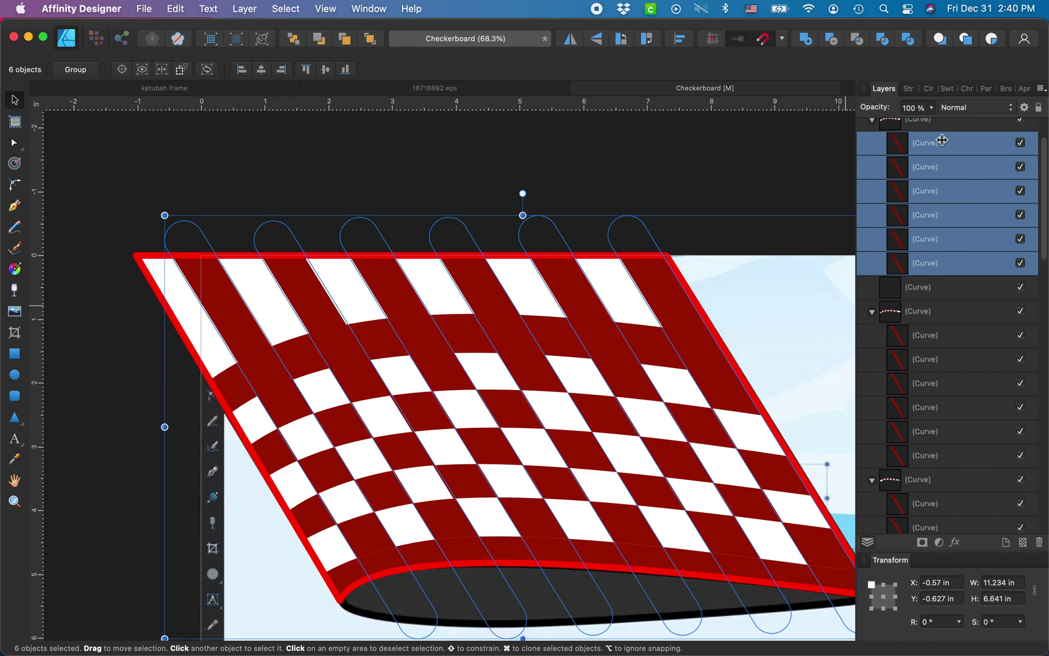
scroll(934, 182, "up", 2)
scroll(544, 335, "up", 2)
scroll(543, 335, "left", 2)
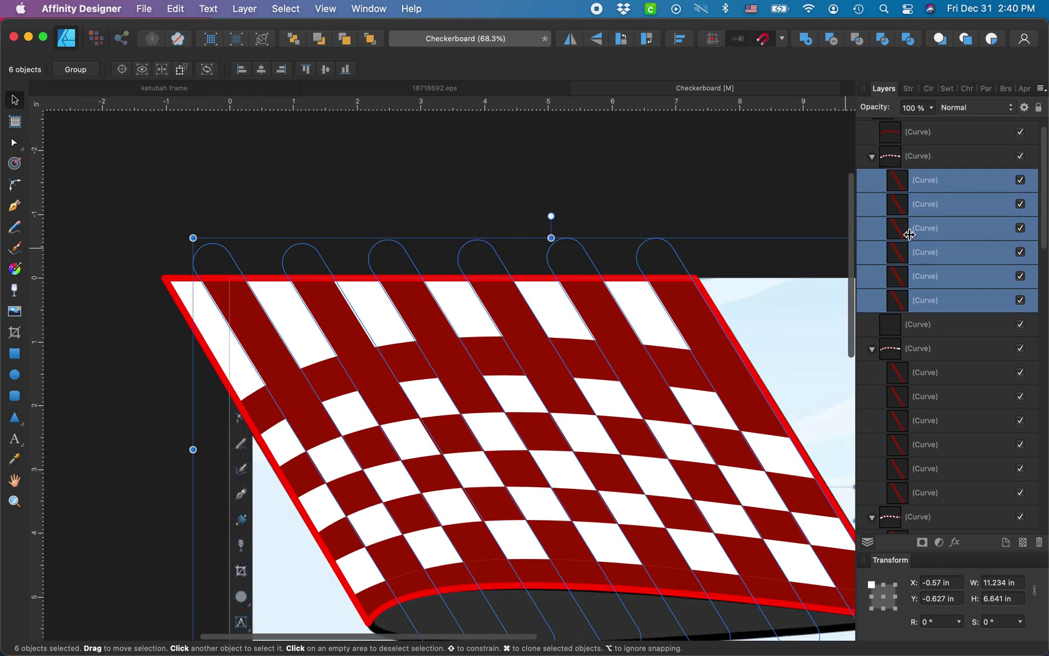
scroll(480, 368, "up", 3)
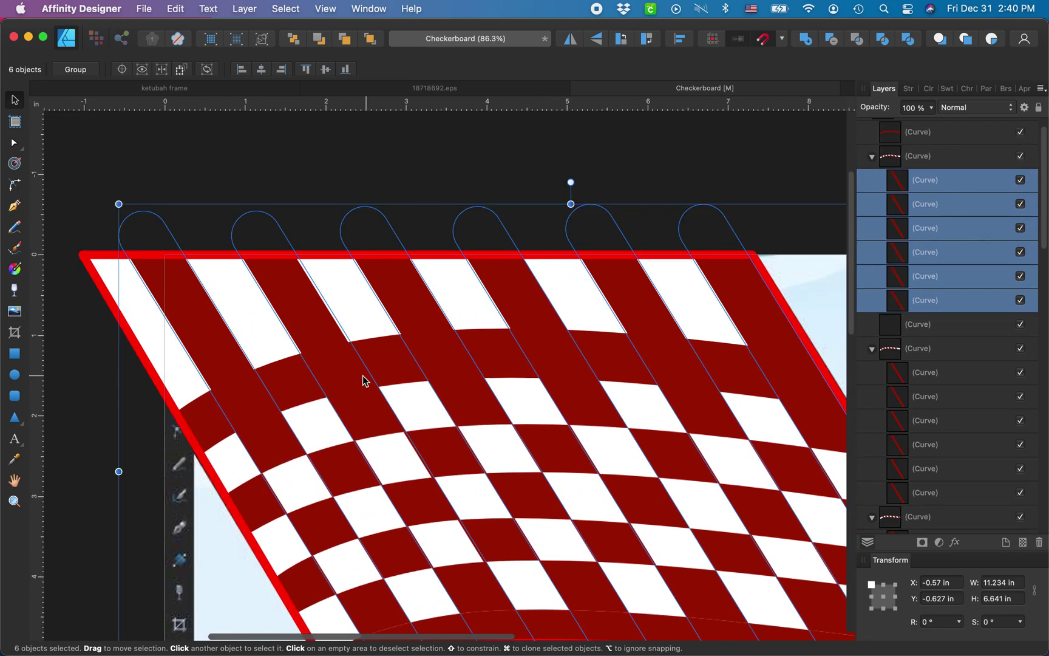
left_click(929, 89)
key("super+z")
key("super+shift+z")
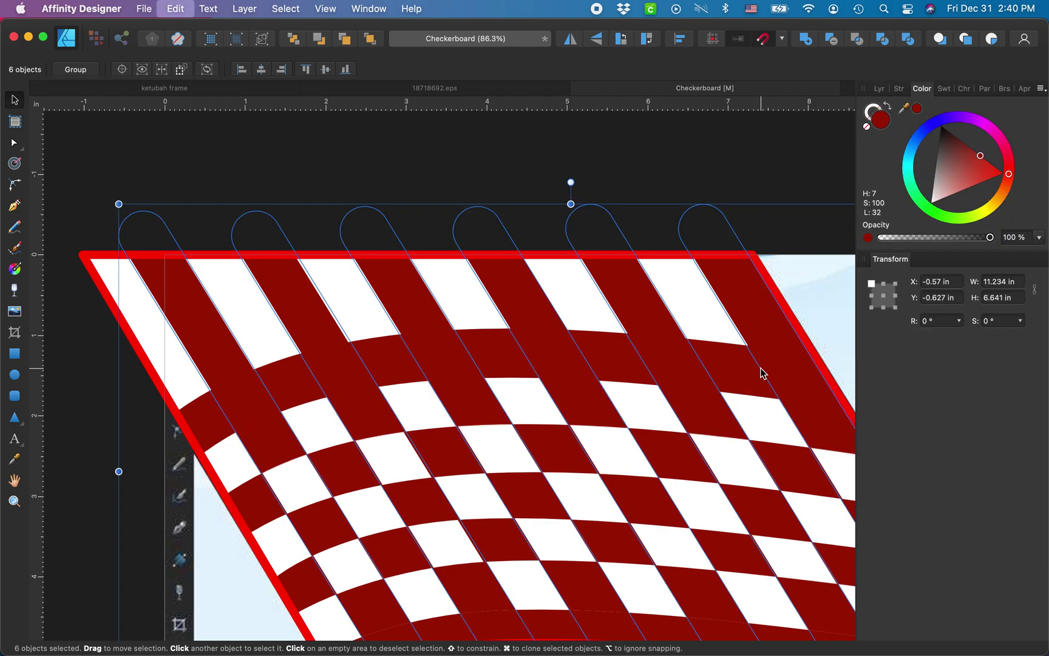
Step: Select six looped stripes across the flag
left_click(483, 355)
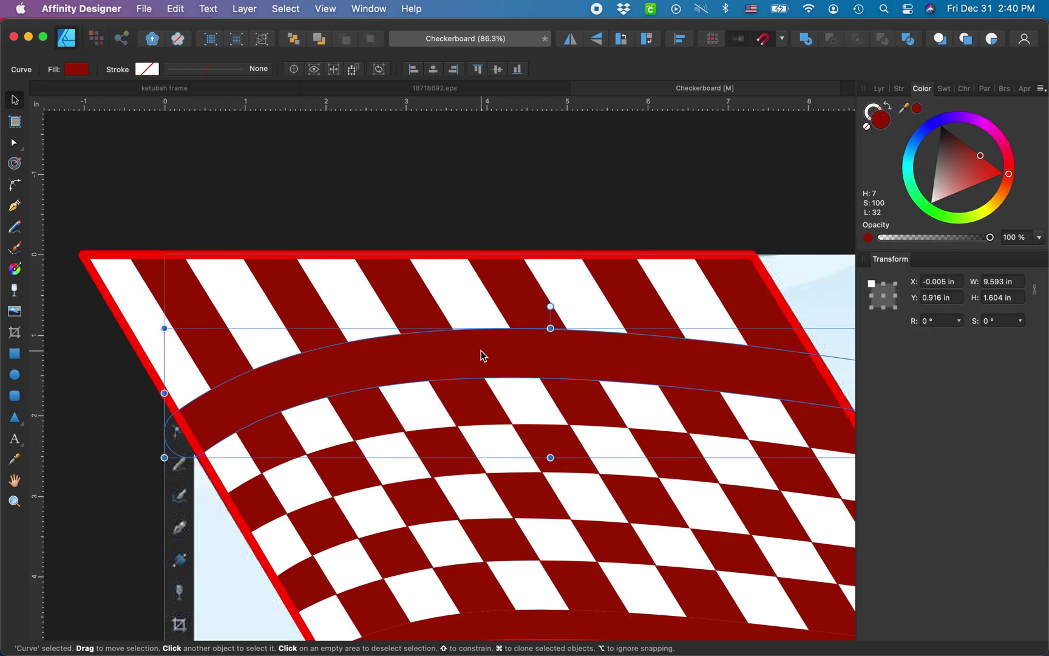
left_click(186, 371)
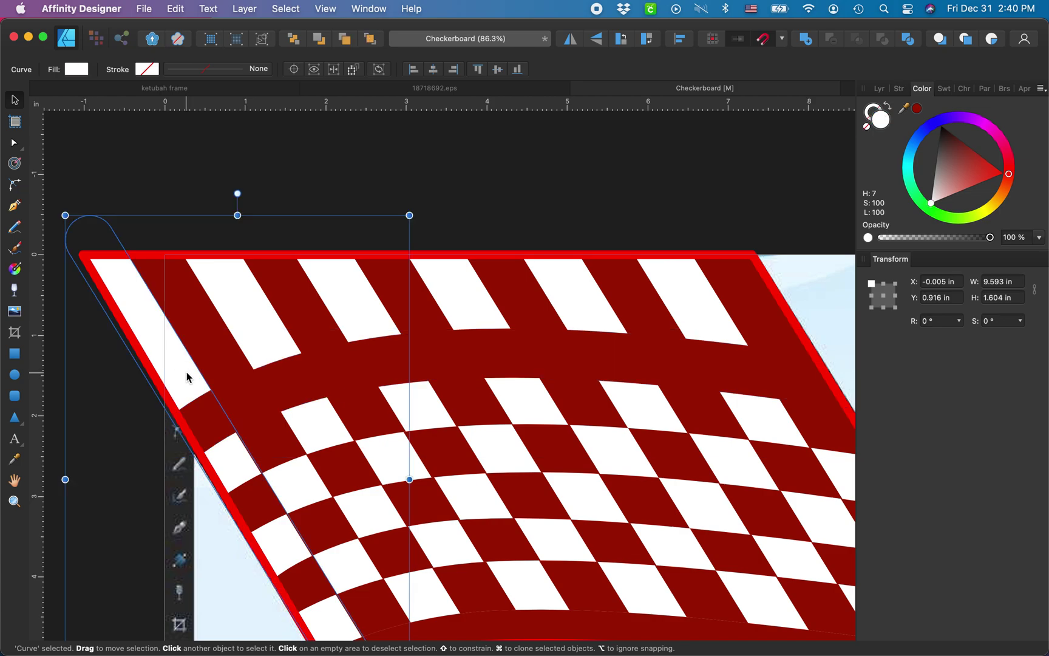
left_click(242, 334, "shift")
left_click(326, 311, "shift")
left_click(476, 293, "shift")
left_click(580, 305, "shift")
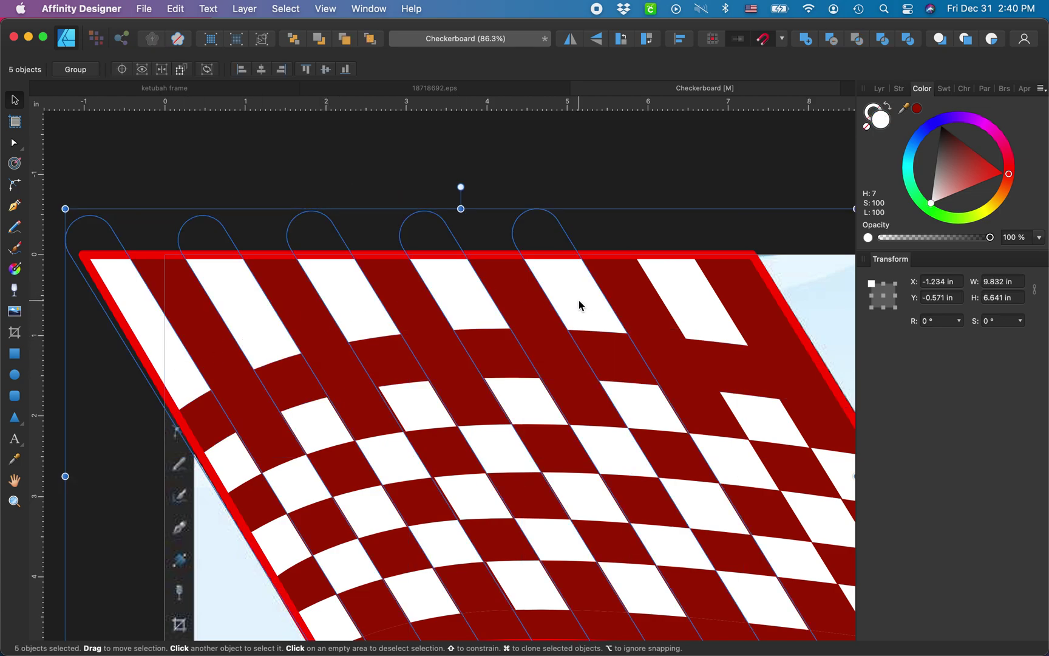
left_click(701, 302, "shift")
Step: Nest the six stripes inside the dark-red top band and select that band's layer
left_click(298, 387)
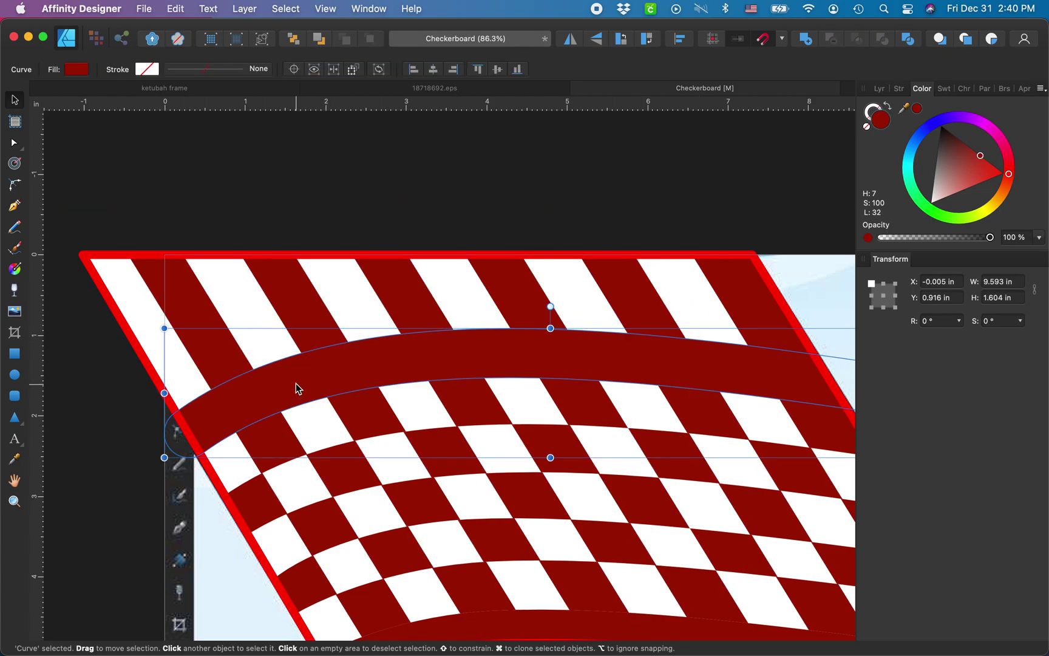
key("super+z")
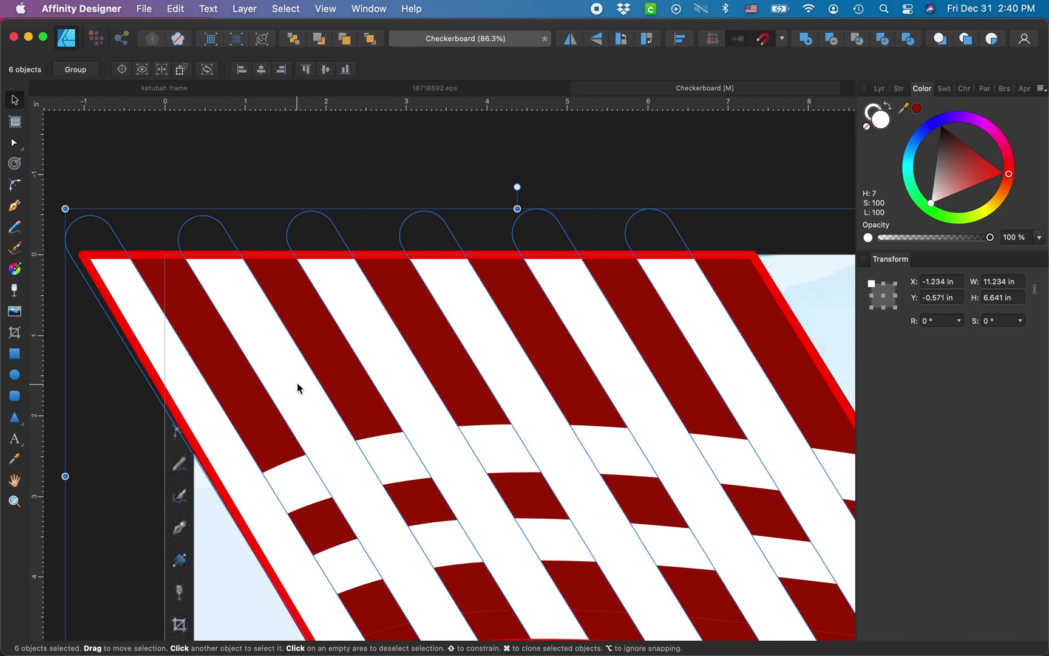
left_click(885, 88)
scroll(960, 291, "down", 3)
left_click_drag(913, 186, 954, 222)
scroll(464, 442, "down", 3)
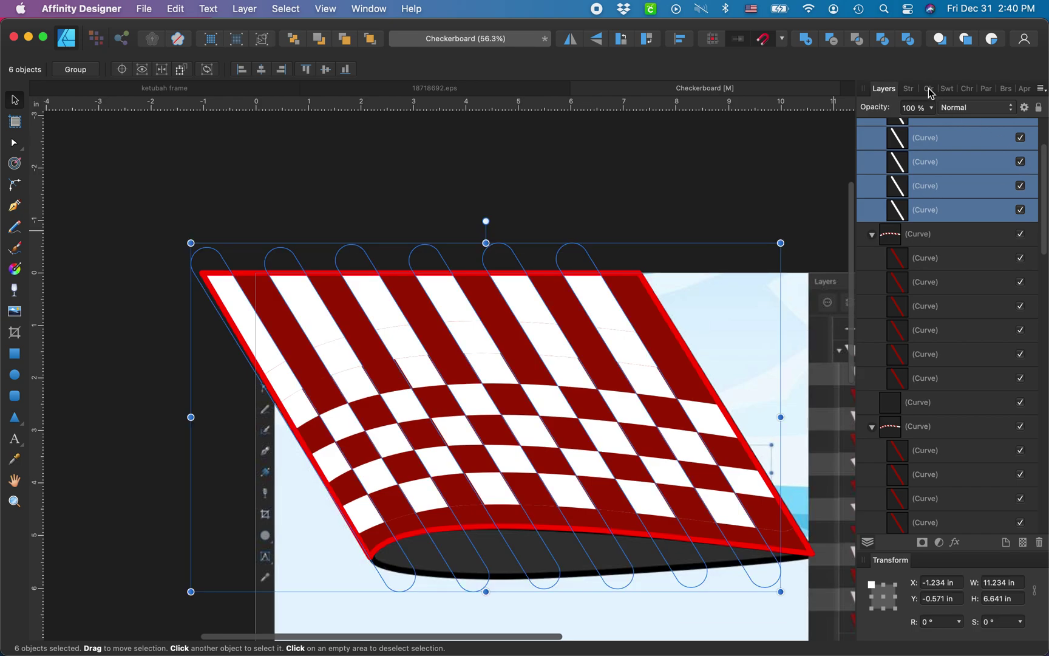
left_click(929, 89)
left_click(884, 88)
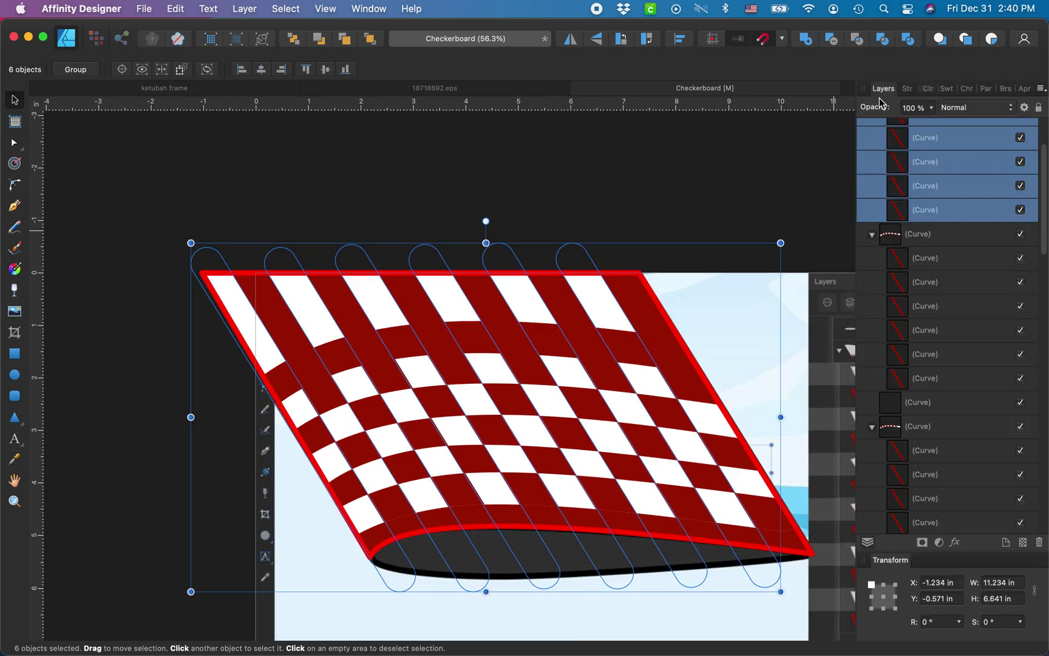
scroll(938, 145, "up", 2)
left_click(934, 145)
left_click(925, 89)
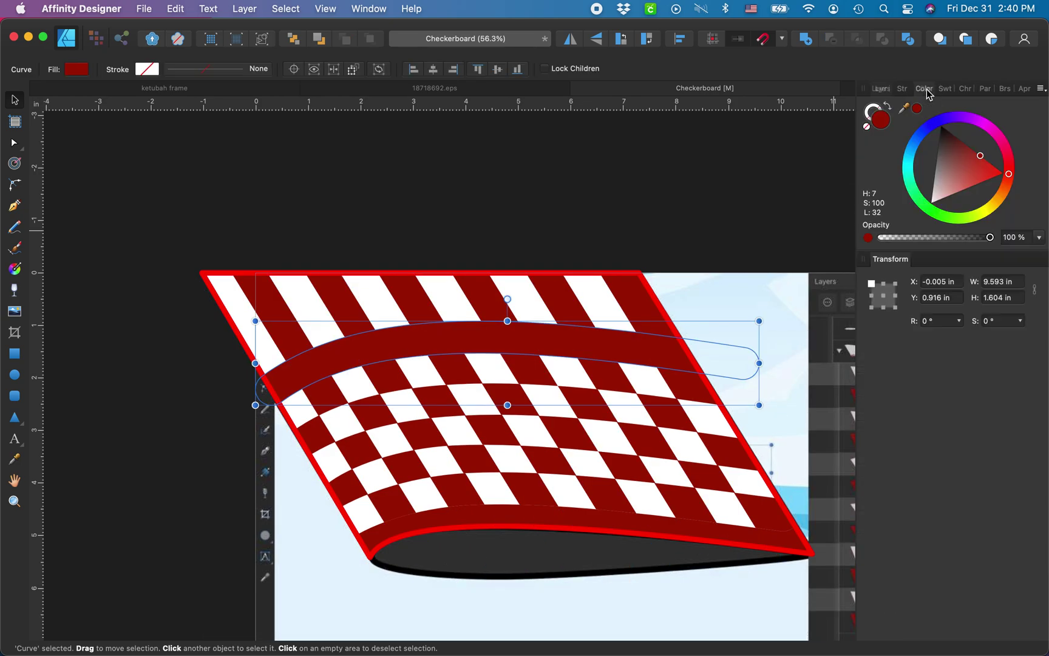
Step: Fill the selected top curved band with white in the Color panel
left_click_drag(943, 158, 930, 202)
scroll(344, 476, "down", 3)
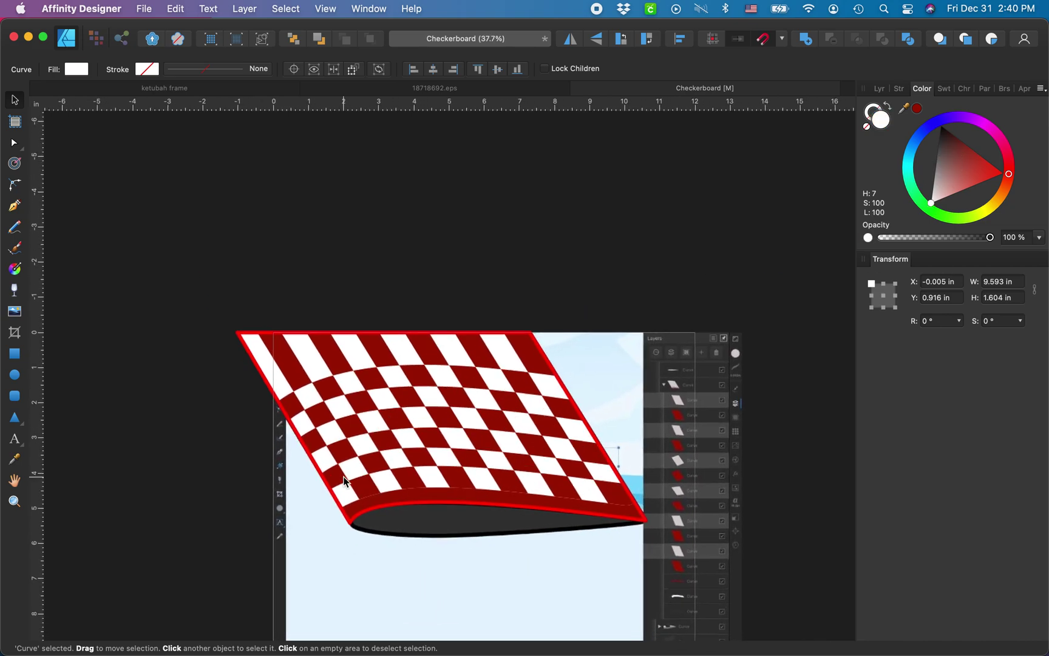
scroll(343, 476, "up", 5)
scroll(343, 475, "right", 3)
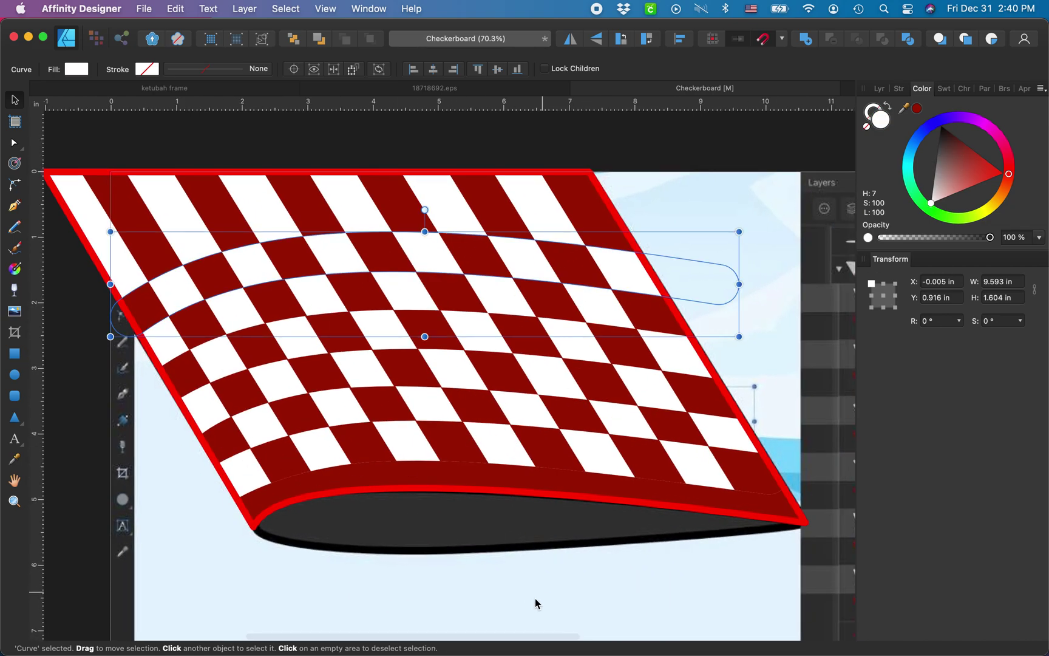
Step: Select the background sky image and zoom to review the completed checkerboard
left_click(522, 588)
scroll(494, 521, "up", 2)
scroll(495, 520, "down", 1)
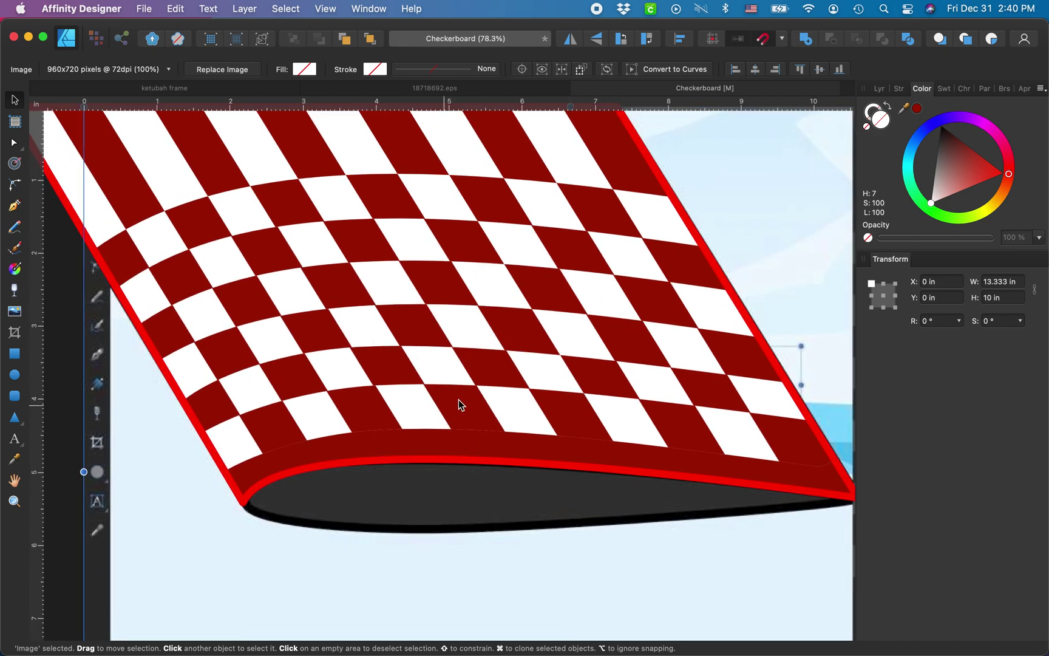
scroll(425, 359, "up", 2)
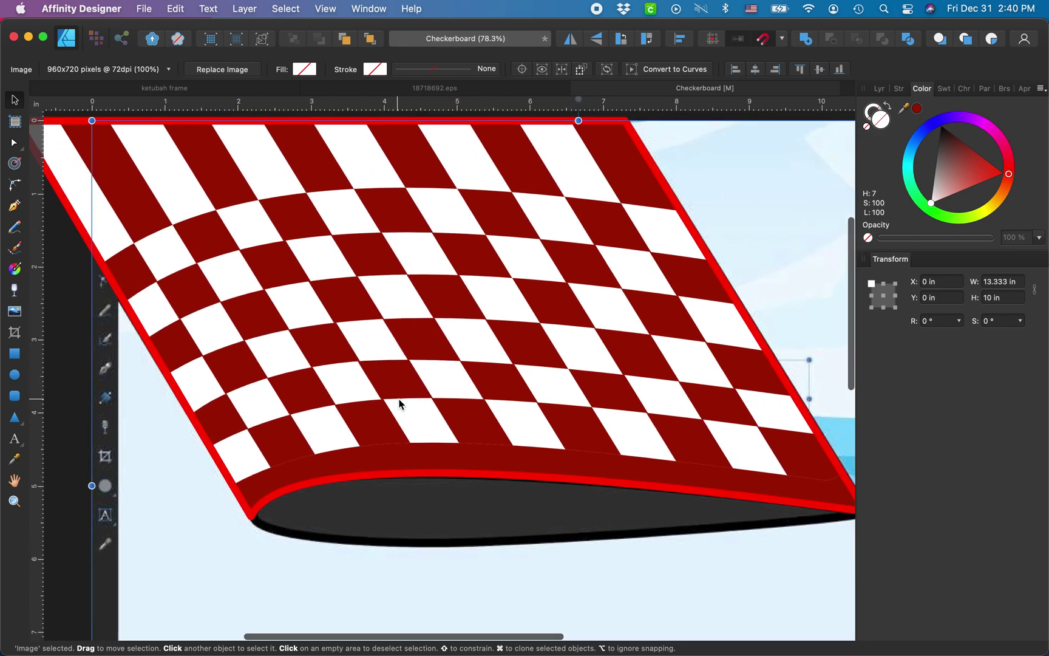
scroll(398, 402, "up", 3)
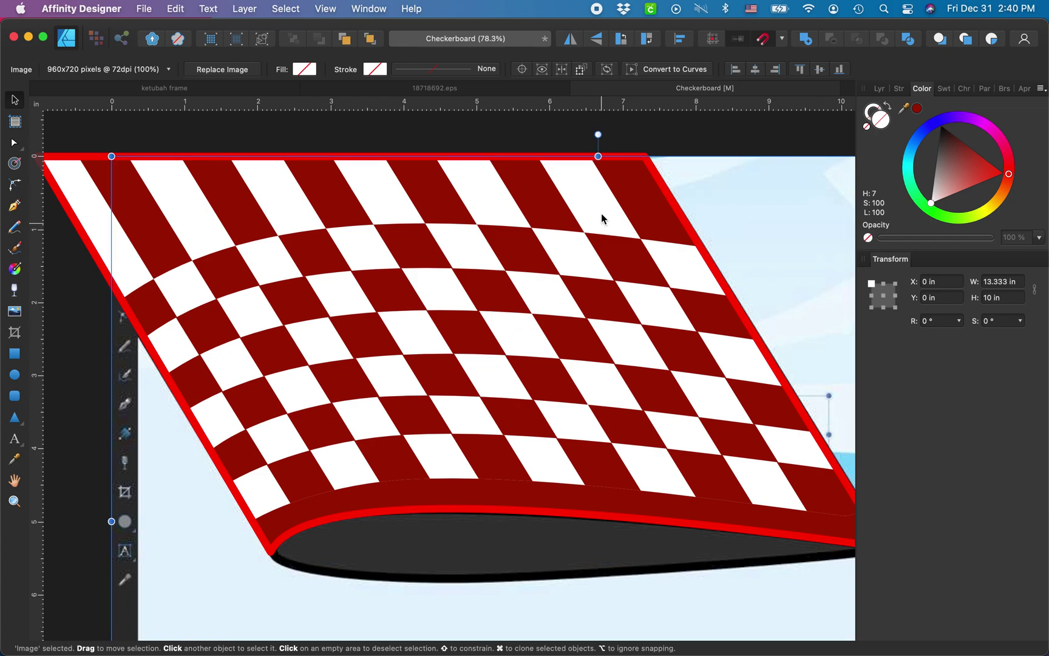